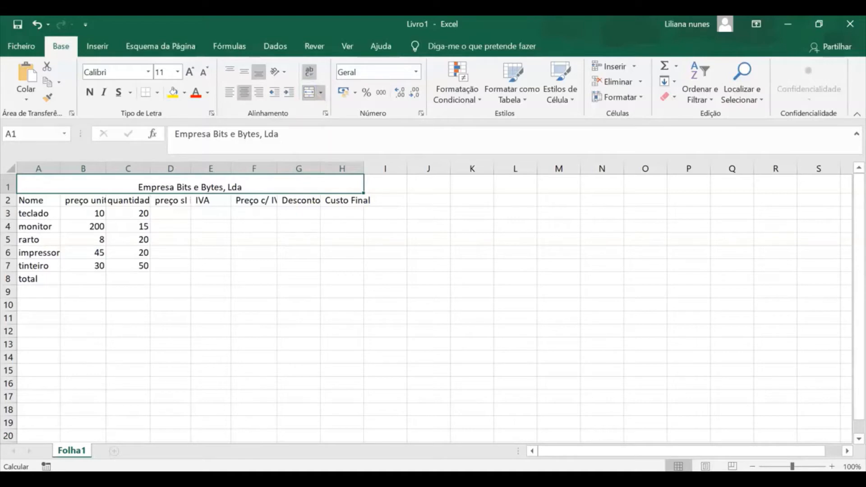
Wrap the text of the header cells A2:H2.
{"action": "left_click_drag", "start_coordinate": [40, 197], "coordinate": [334, 198]}
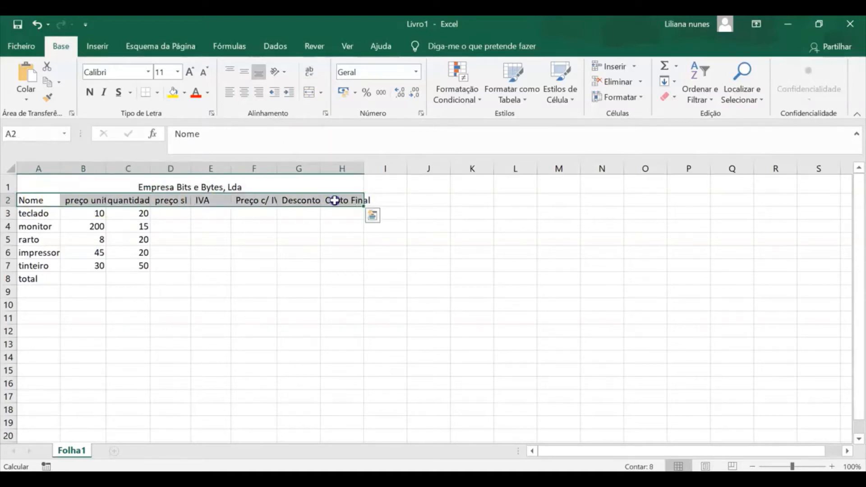
{"action": "left_click", "coordinate": [313, 73]}
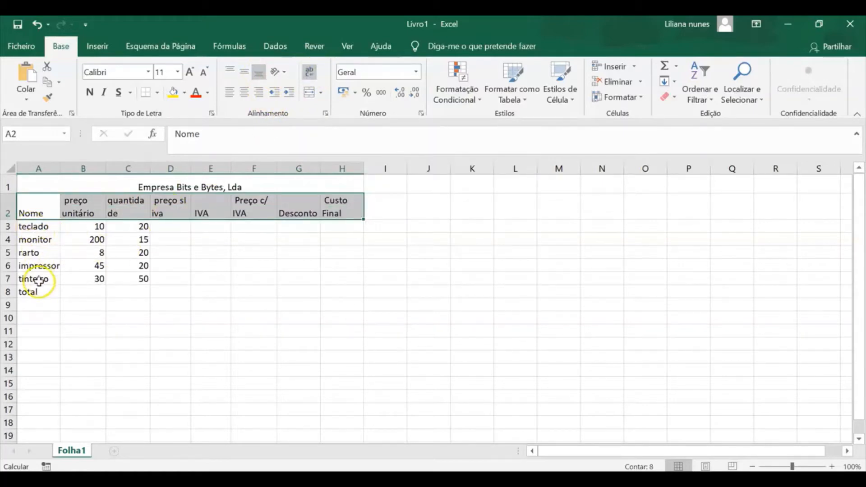
Fill the header row, the product name column and the total row of the table with light blue.
{"action": "left_click_drag", "start_coordinate": [43, 291], "coordinate": [333, 298]}
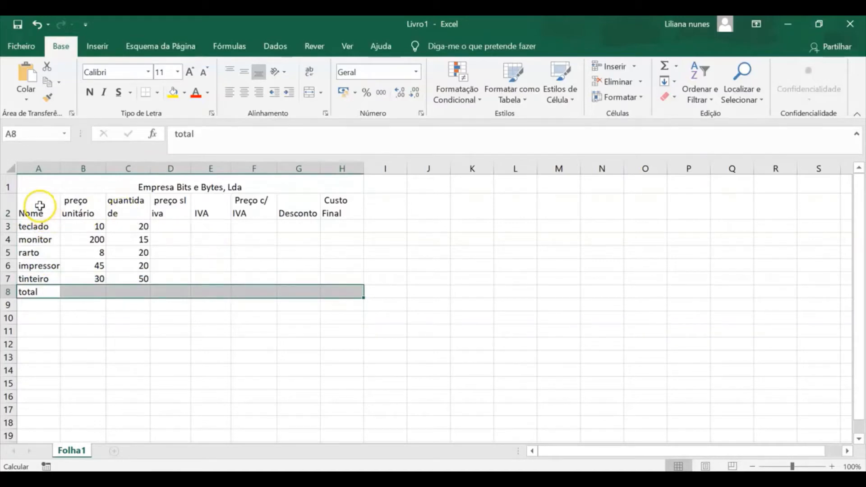
{"action": "left_click_drag", "start_coordinate": [39, 206], "coordinate": [38, 278]}
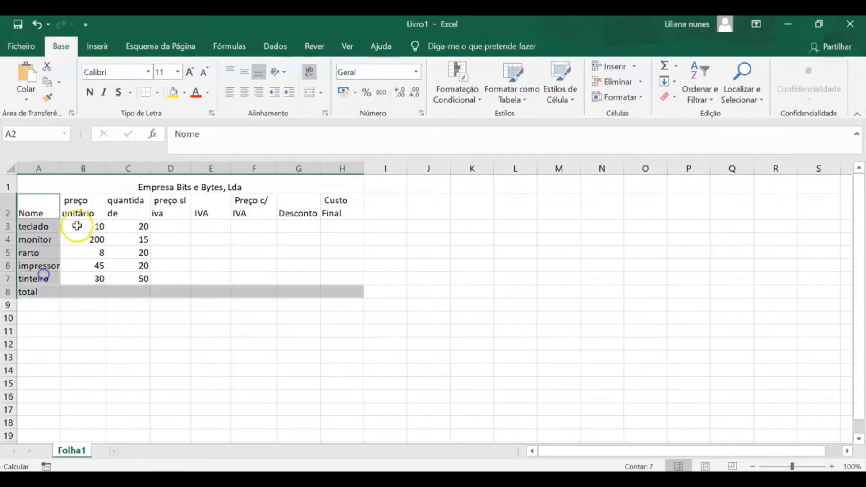
{"action": "left_click_drag", "start_coordinate": [79, 212], "coordinate": [339, 214]}
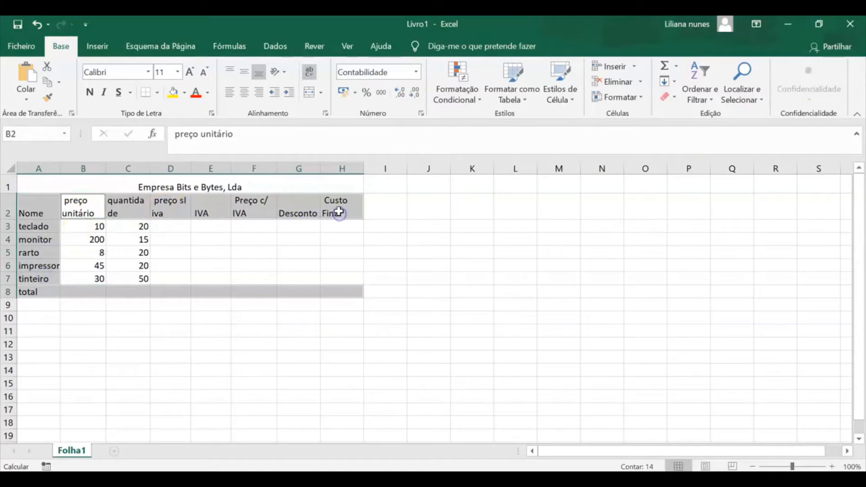
{"action": "right_click", "coordinate": [339, 212]}
{"action": "left_click", "coordinate": [408, 412]}
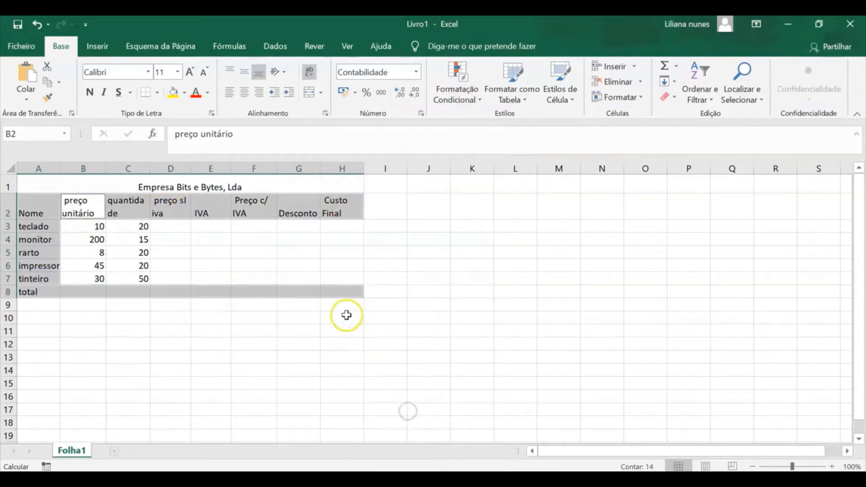
{"action": "left_click", "coordinate": [401, 155]}
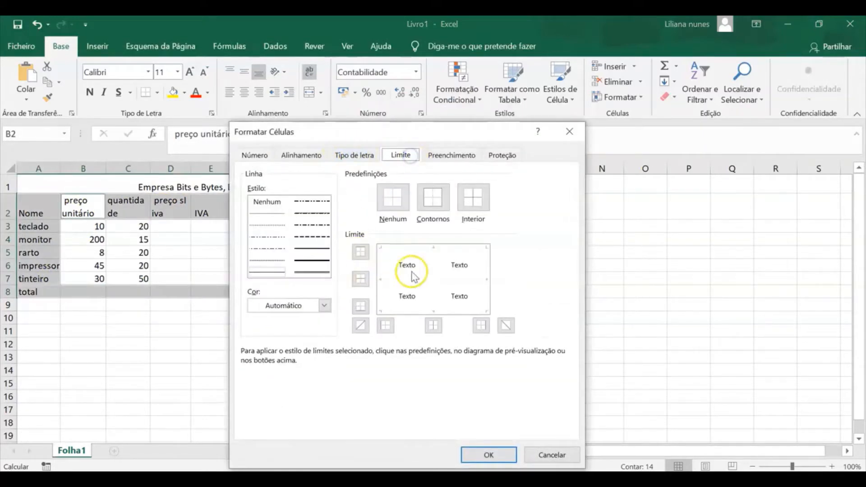
{"action": "left_click", "coordinate": [325, 306]}
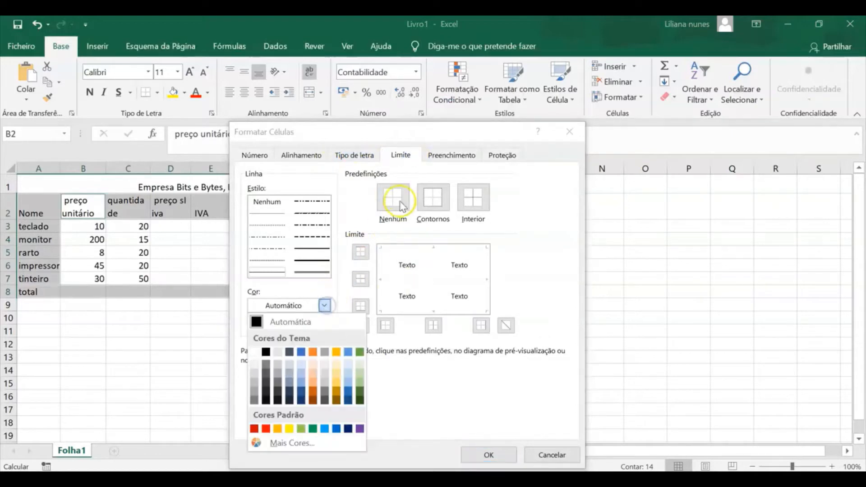
{"action": "left_click", "coordinate": [451, 156]}
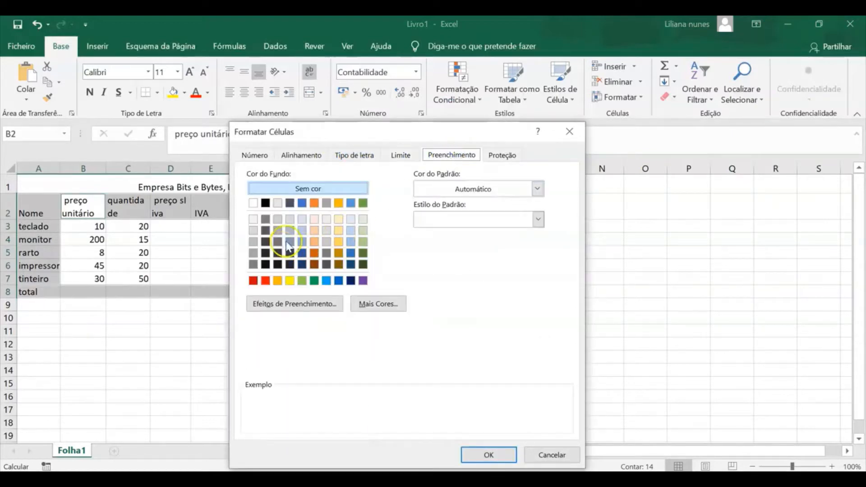
{"action": "left_click", "coordinate": [302, 231]}
{"action": "left_click", "coordinate": [488, 455]}
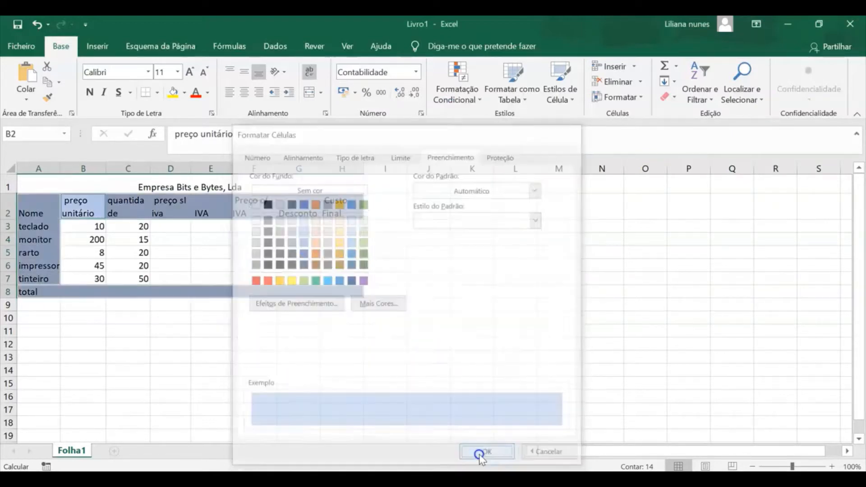
{"action": "left_click", "coordinate": [388, 371]}
Fill the merged title cell "Empresa Bits e Bytes, Lda" with blue and make its text white.
{"action": "left_click", "coordinate": [117, 185]}
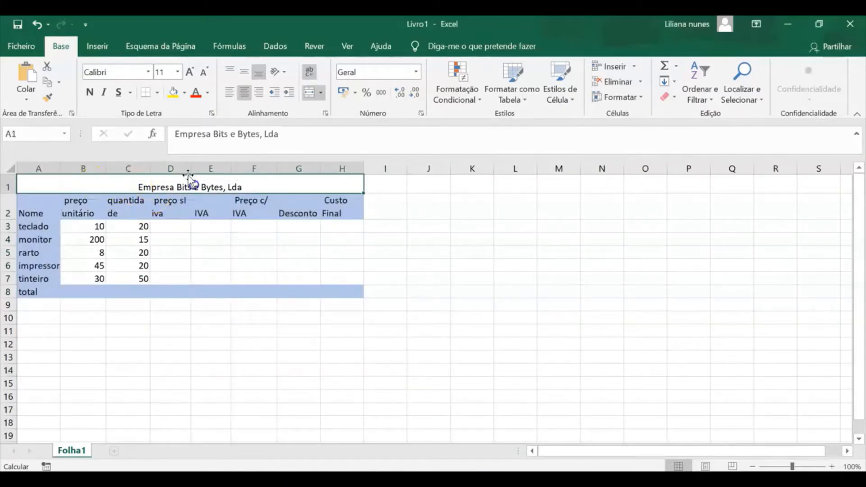
{"action": "left_click", "coordinate": [184, 93]}
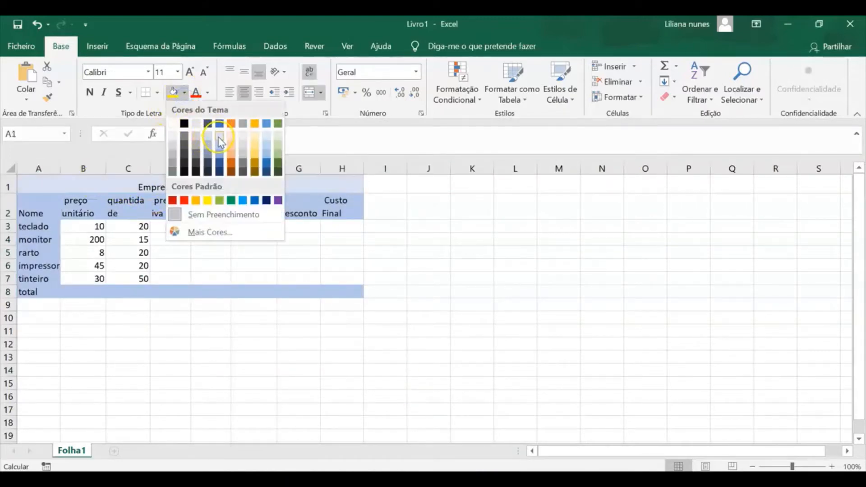
{"action": "left_click", "coordinate": [220, 124]}
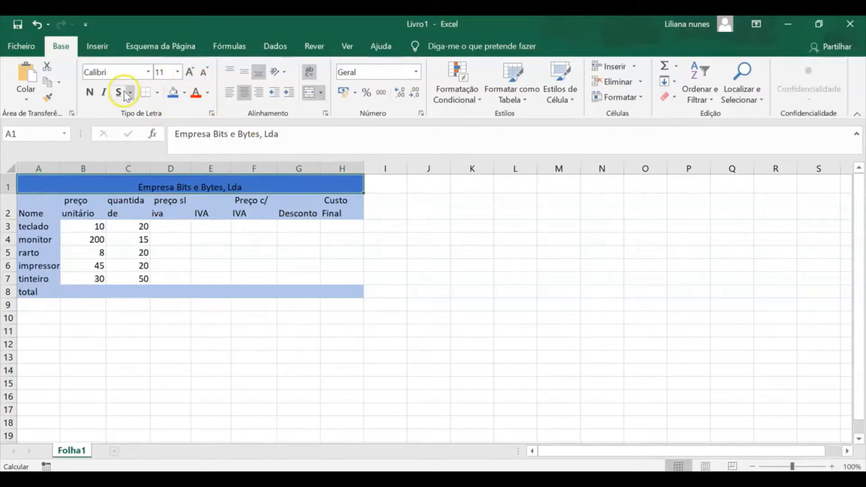
{"action": "left_click", "coordinate": [208, 92]}
{"action": "left_click", "coordinate": [195, 137]}
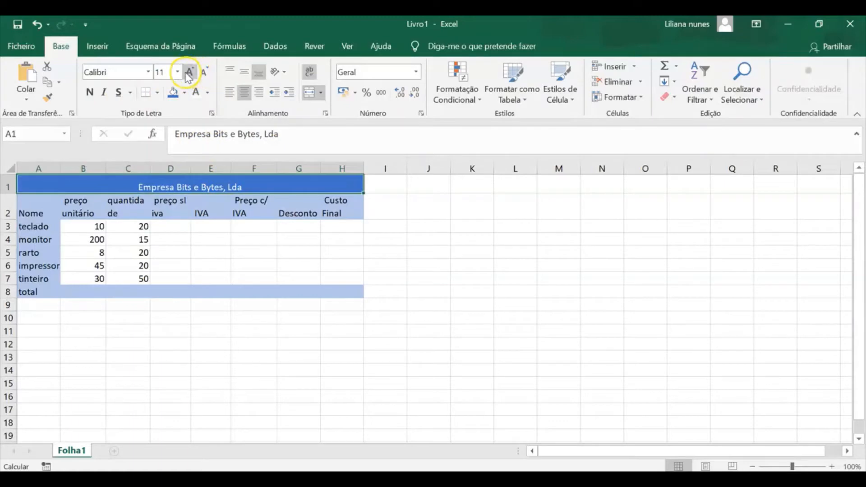
Enlarge the title text to size 16 and make it bold.
{"action": "left_click", "coordinate": [190, 72]}
{"action": "left_click", "coordinate": [190, 72]}
{"action": "left_click", "coordinate": [189, 71]}
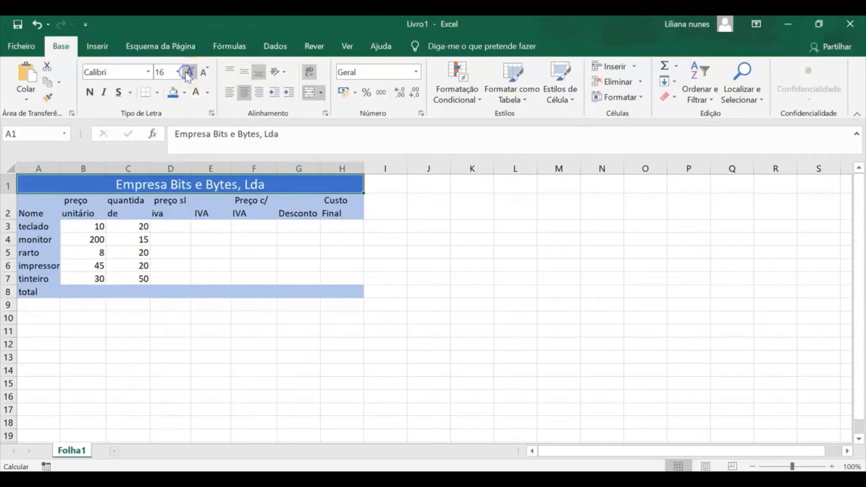
{"action": "left_click", "coordinate": [89, 93]}
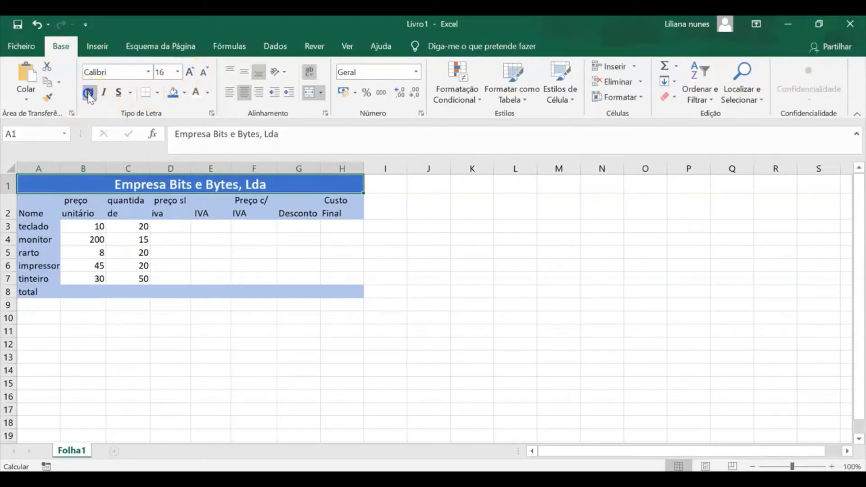
Center the header cells A2:H2 both horizontally and vertically.
{"action": "left_click_drag", "start_coordinate": [36, 203], "coordinate": [345, 216]}
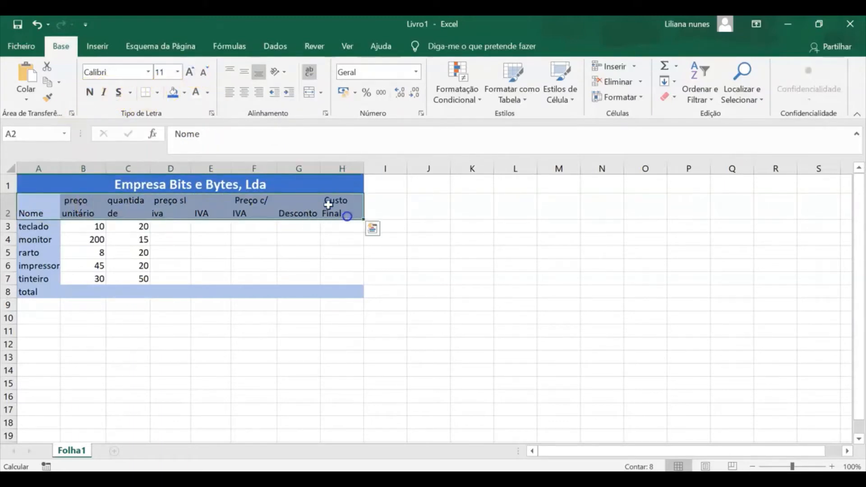
{"action": "left_click", "coordinate": [234, 99]}
{"action": "left_click", "coordinate": [244, 92]}
{"action": "left_click", "coordinate": [244, 74]}
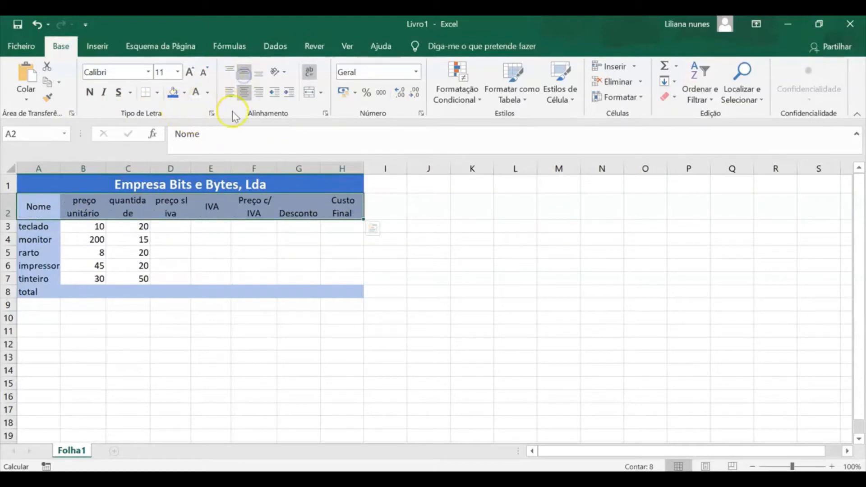
Correct the header in D2 to "preço s/ iva" and widen column C to fit "quantidade" on one line.
{"action": "left_click", "coordinate": [182, 204]}
{"action": "left_click", "coordinate": [204, 135]}
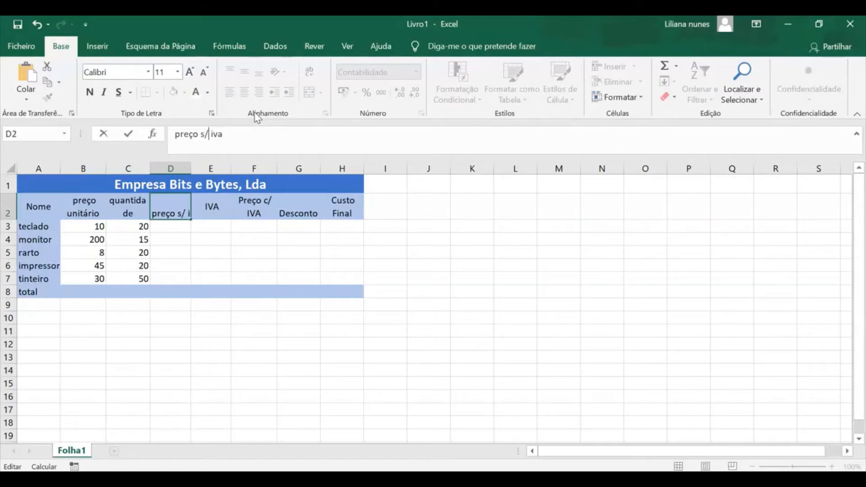
{"action": "key", "text": "Return"}
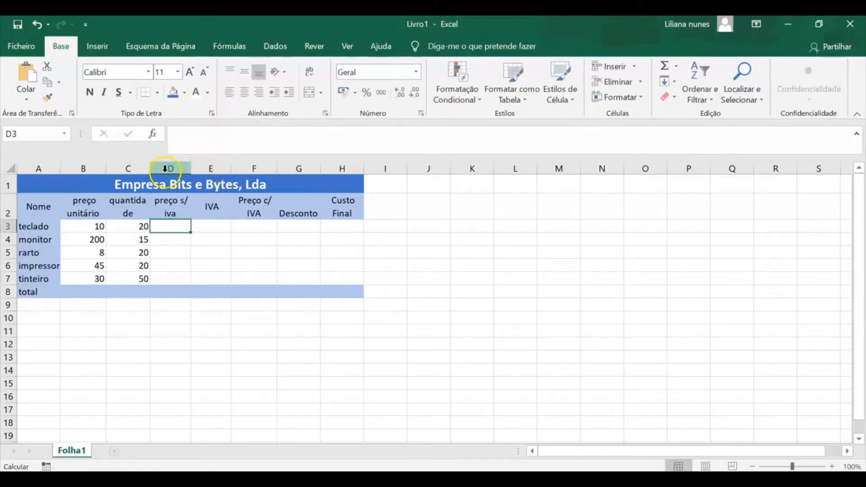
{"action": "left_click_drag", "start_coordinate": [150, 169], "coordinate": [158, 166]}
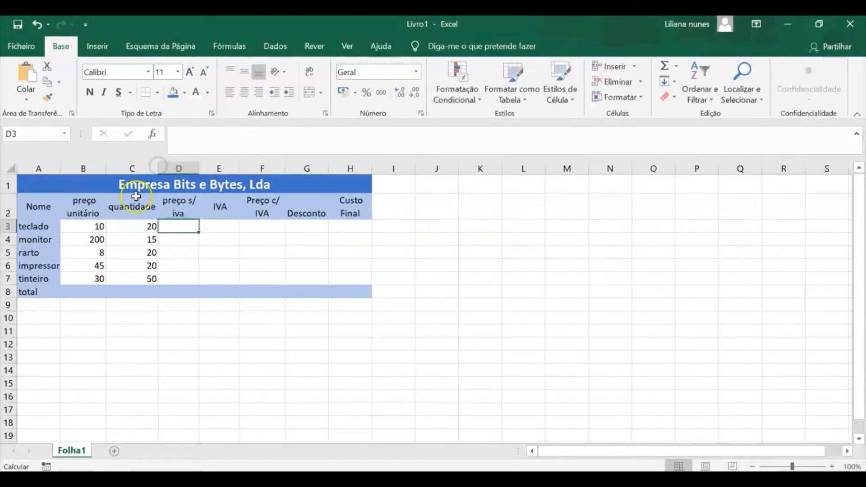
Add a medium-thick solid outline border around the whole table A1:H8.
{"action": "left_click_drag", "start_coordinate": [44, 188], "coordinate": [303, 293]}
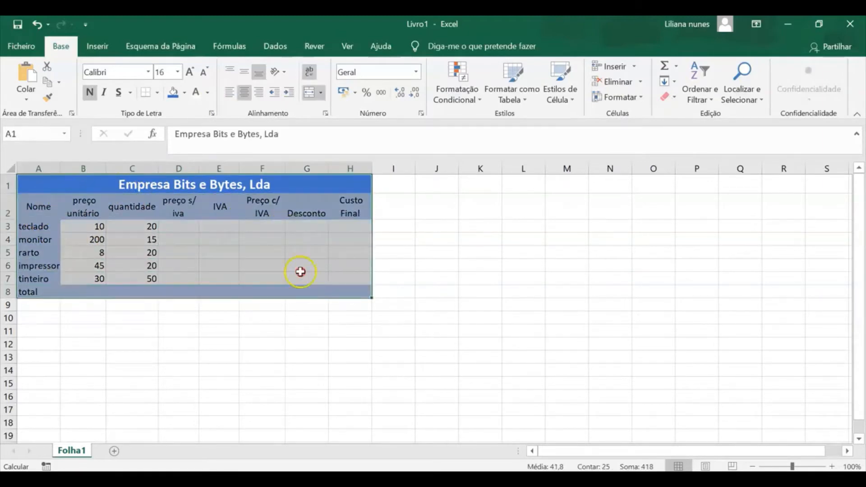
{"action": "right_click", "coordinate": [304, 237]}
{"action": "left_click", "coordinate": [350, 410]}
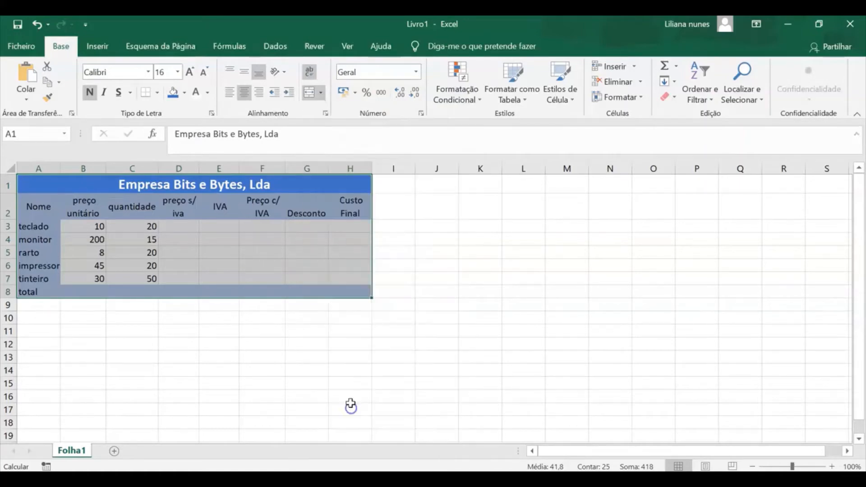
{"action": "left_click", "coordinate": [344, 154]}
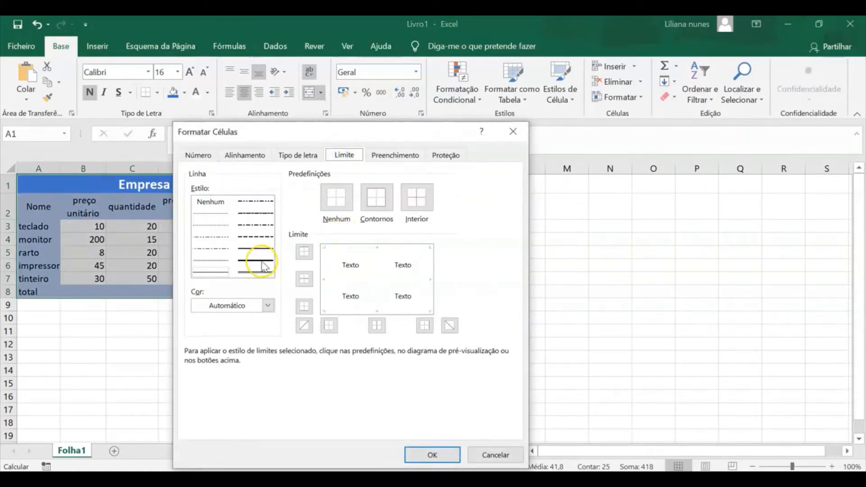
{"action": "left_click", "coordinate": [257, 249]}
{"action": "left_click", "coordinate": [377, 197]}
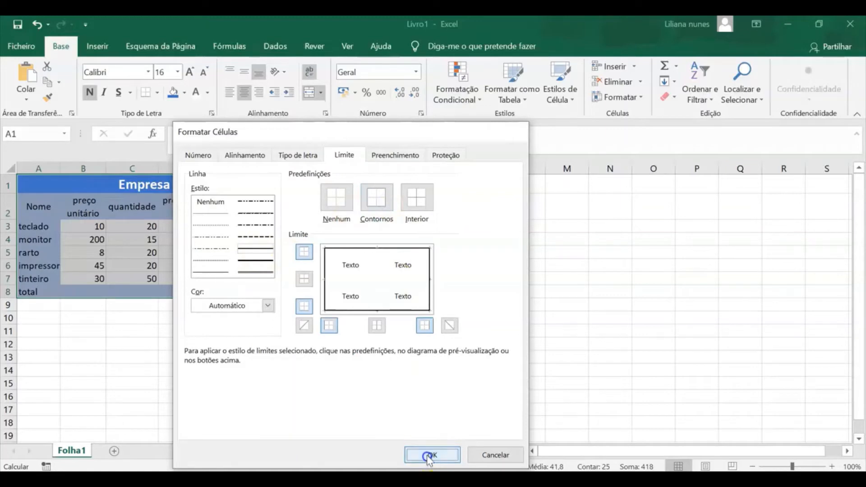
{"action": "left_click", "coordinate": [432, 455]}
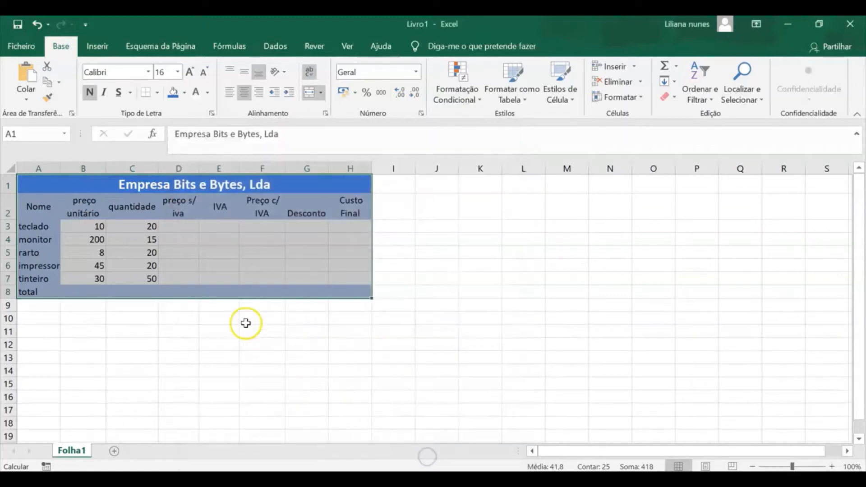
Give A2:H7 medium-thick top and bottom borders and thin solid inside borders.
{"action": "left_click", "coordinate": [45, 201]}
{"action": "mouse_move", "coordinate": [45, 202]}
{"action": "left_mouse_down"}
{"action": "mouse_move", "coordinate": [231, 218]}
{"action": "mouse_move", "coordinate": [348, 269]}
{"action": "mouse_move", "coordinate": [347, 277]}
{"action": "left_mouse_up"}
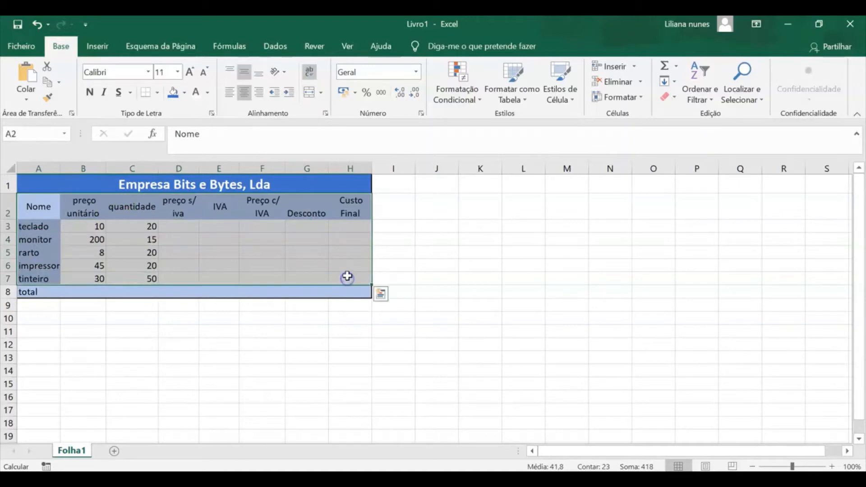
{"action": "right_click", "coordinate": [347, 270]}
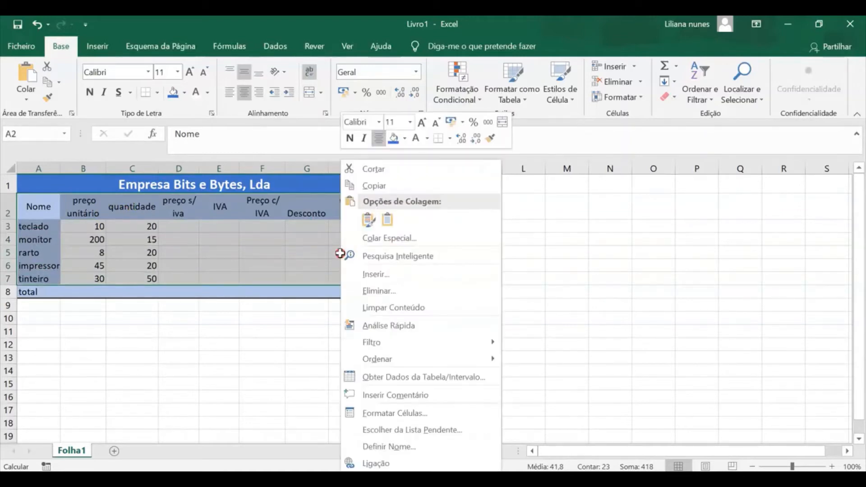
{"action": "left_click", "coordinate": [388, 411]}
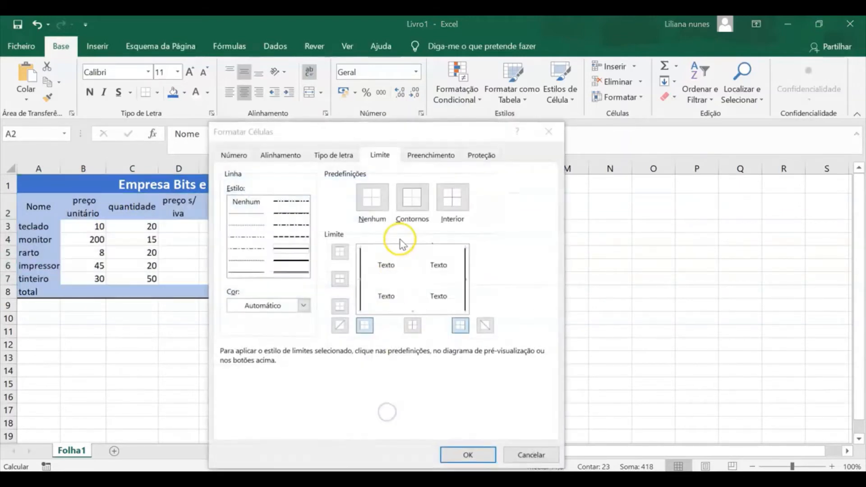
{"action": "left_click", "coordinate": [398, 250]}
{"action": "left_click", "coordinate": [417, 307]}
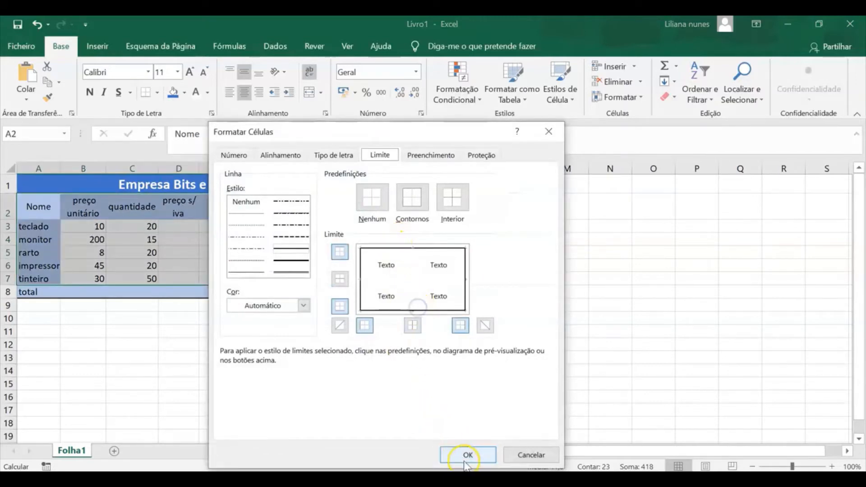
{"action": "left_click", "coordinate": [246, 269]}
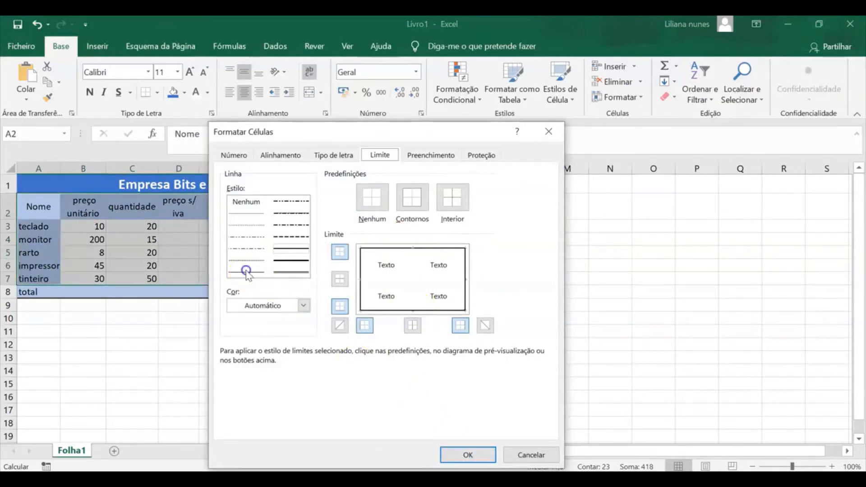
{"action": "left_click", "coordinate": [453, 199]}
{"action": "left_click", "coordinate": [468, 455]}
{"action": "left_click", "coordinate": [453, 374]}
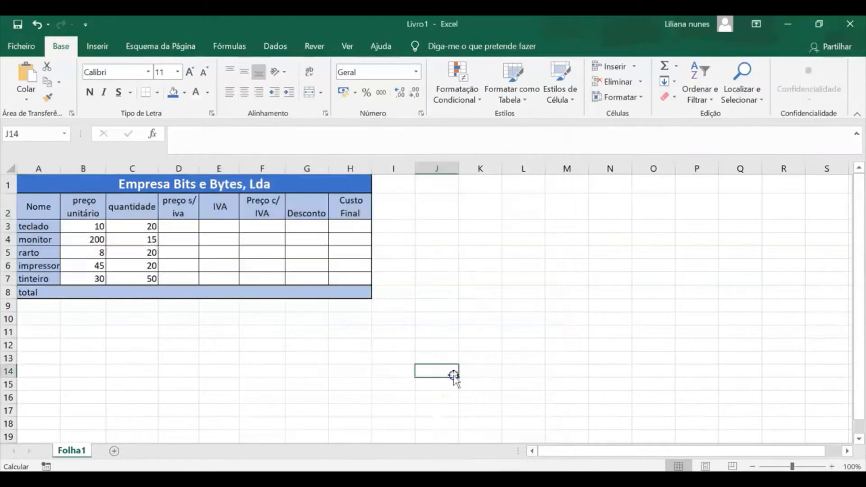
Add thin solid left and inside vertical borders to the total row cells B8:H8.
{"action": "left_click_drag", "start_coordinate": [65, 291], "coordinate": [339, 295]}
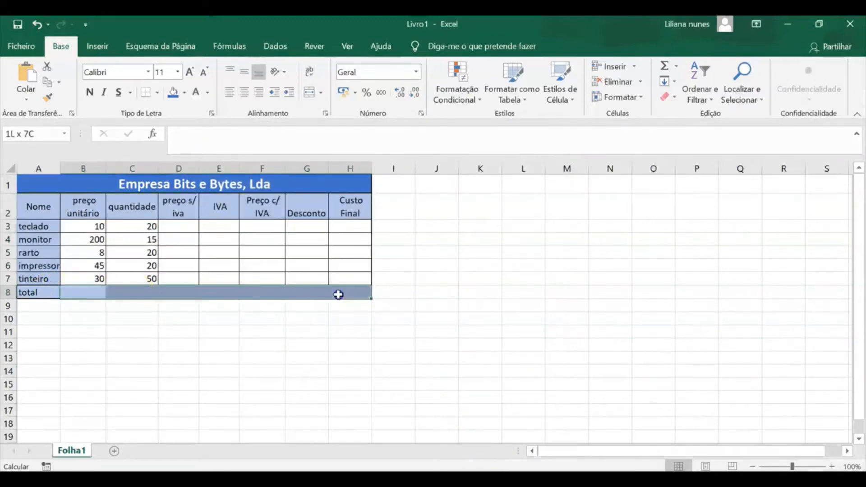
{"action": "right_click", "coordinate": [341, 294]}
{"action": "left_click", "coordinate": [412, 412]}
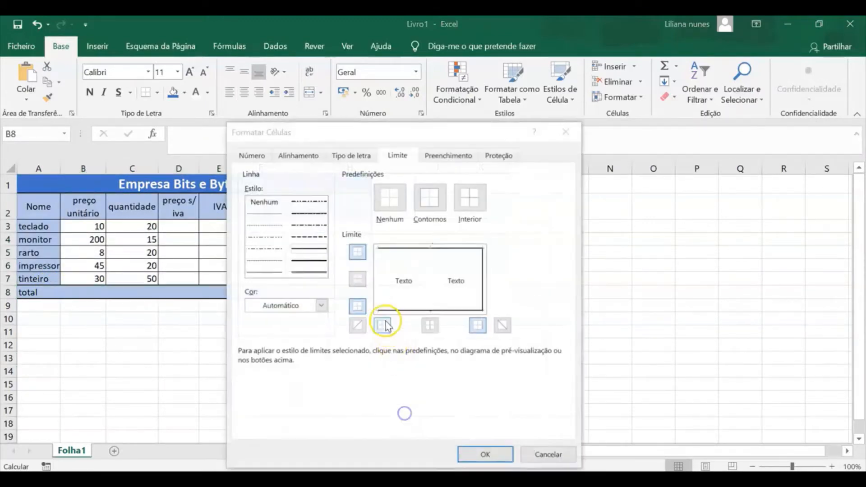
{"action": "left_click", "coordinate": [271, 272]}
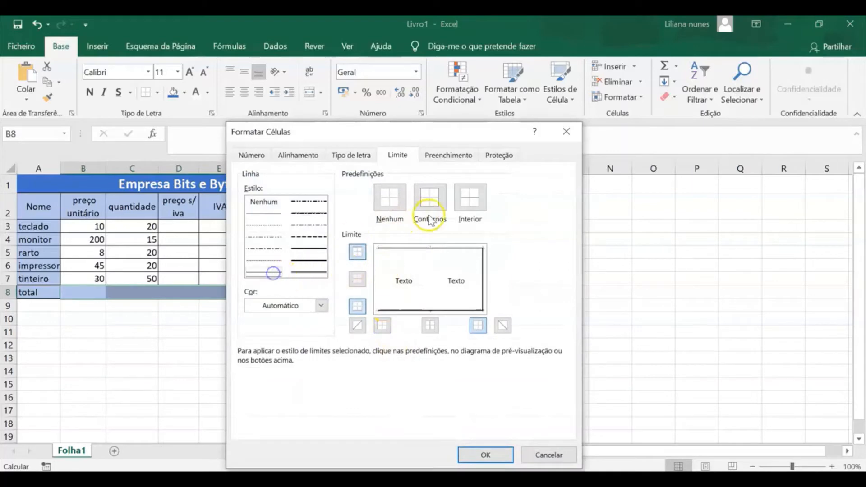
{"action": "left_click", "coordinate": [429, 216]}
{"action": "left_click", "coordinate": [386, 283]}
{"action": "left_click", "coordinate": [405, 277]}
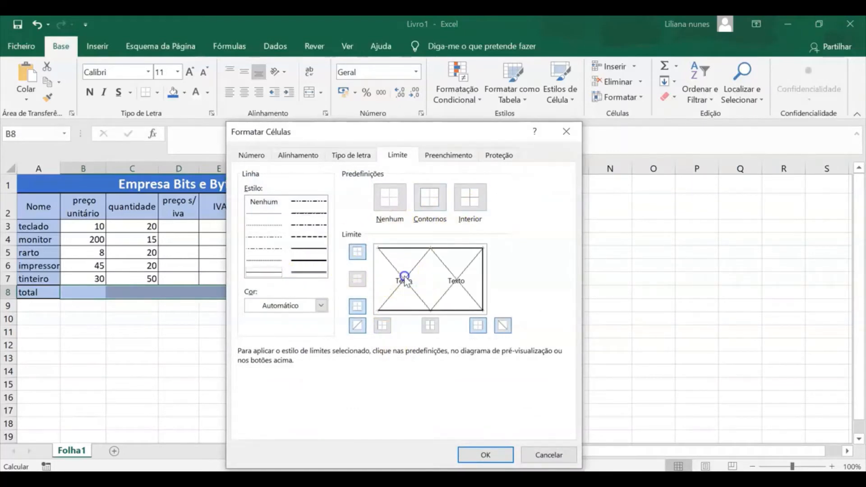
{"action": "left_click", "coordinate": [405, 280]}
{"action": "left_click", "coordinate": [401, 277]}
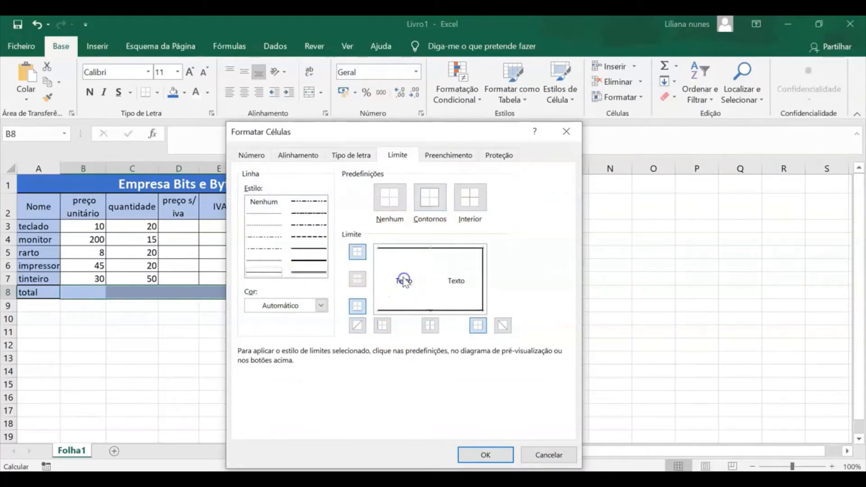
{"action": "left_click", "coordinate": [380, 277]}
{"action": "left_click", "coordinate": [438, 284]}
{"action": "left_click", "coordinate": [450, 275]}
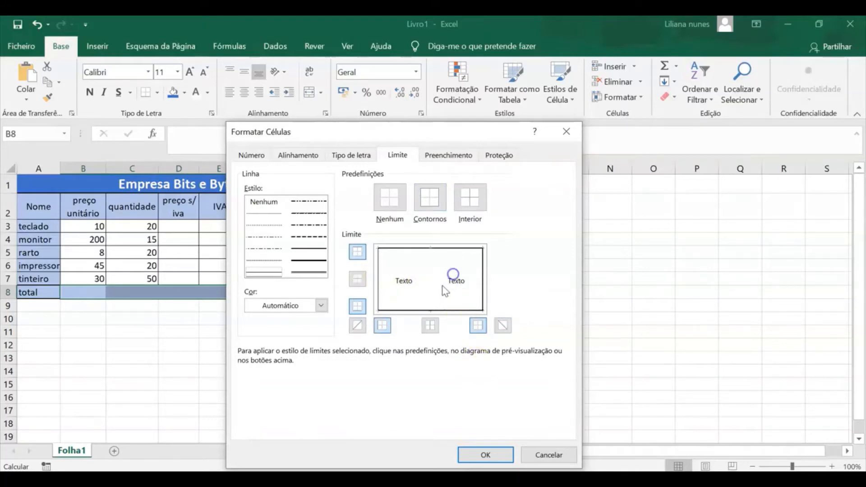
{"action": "left_click", "coordinate": [431, 321]}
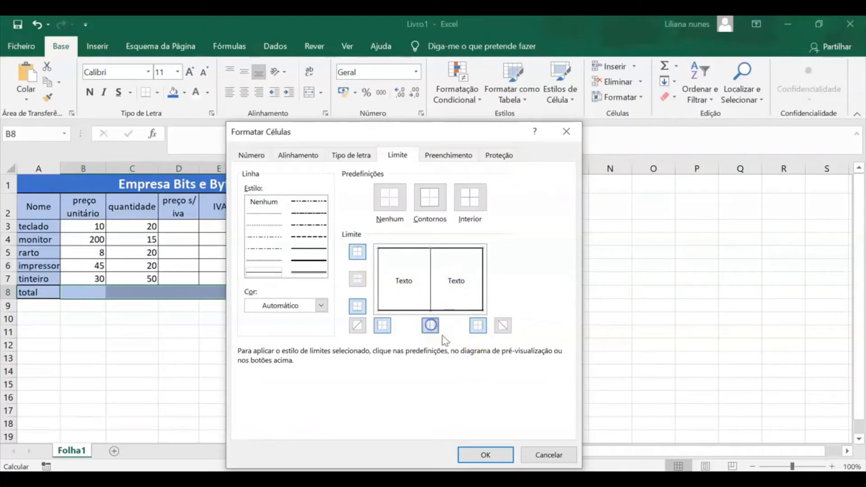
{"action": "left_click", "coordinate": [485, 455]}
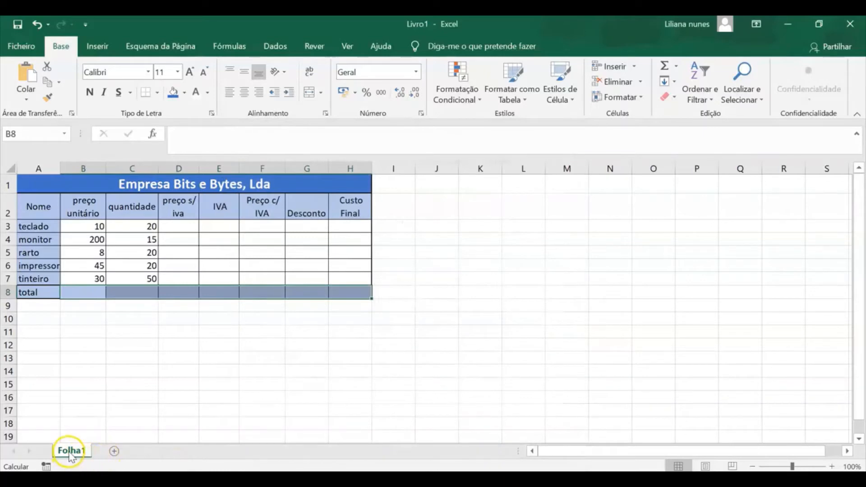
Rename the sheet Folha1 as "produtos".
{"action": "double_click", "coordinate": [70, 453]}
{"action": "type", "text": "produtos"}
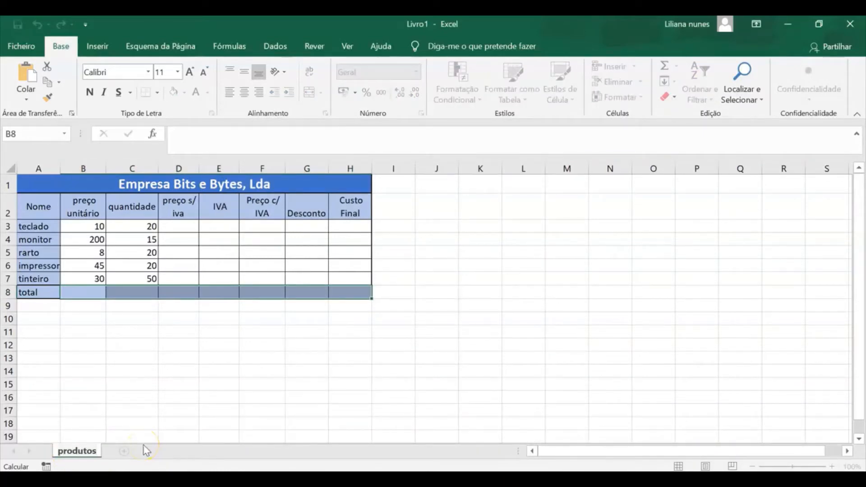
{"action": "key", "text": "Return"}
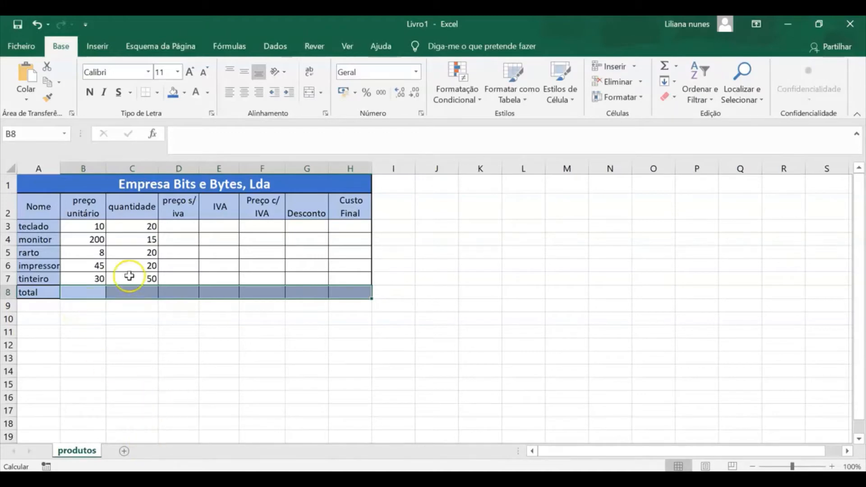
Calculate the price without IVA in D3 with =B3*C3 and fill the formula down to D7.
{"action": "left_click", "coordinate": [174, 230]}
{"action": "type", "text": "="}
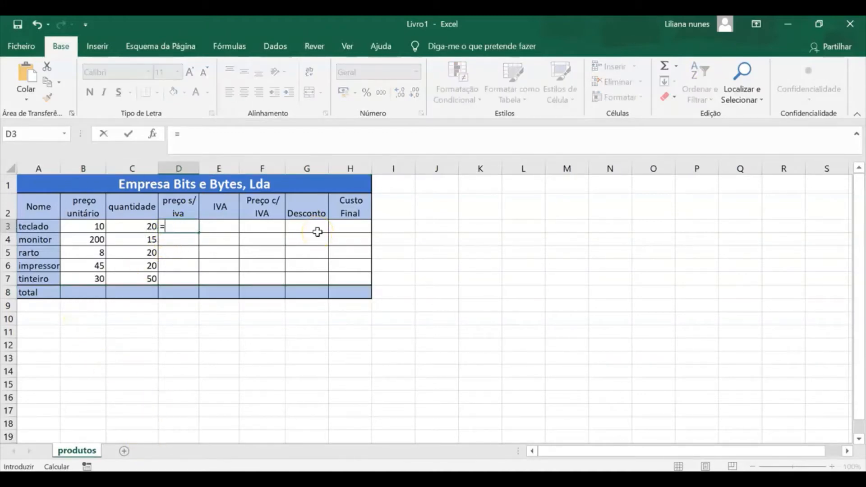
{"action": "left_click", "coordinate": [97, 226]}
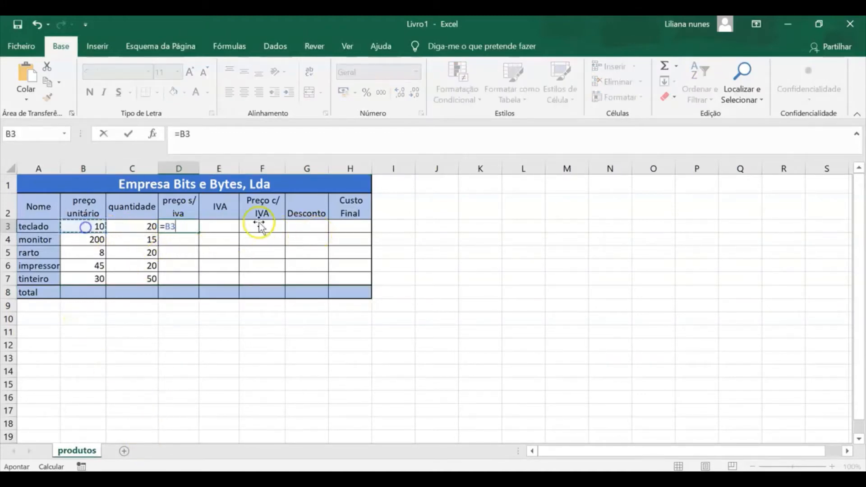
{"action": "type", "text": "*"}
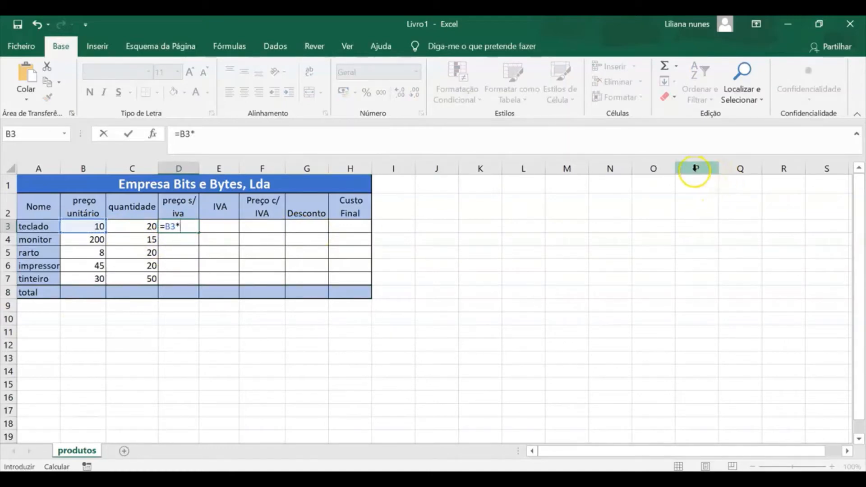
{"action": "left_click", "coordinate": [139, 229]}
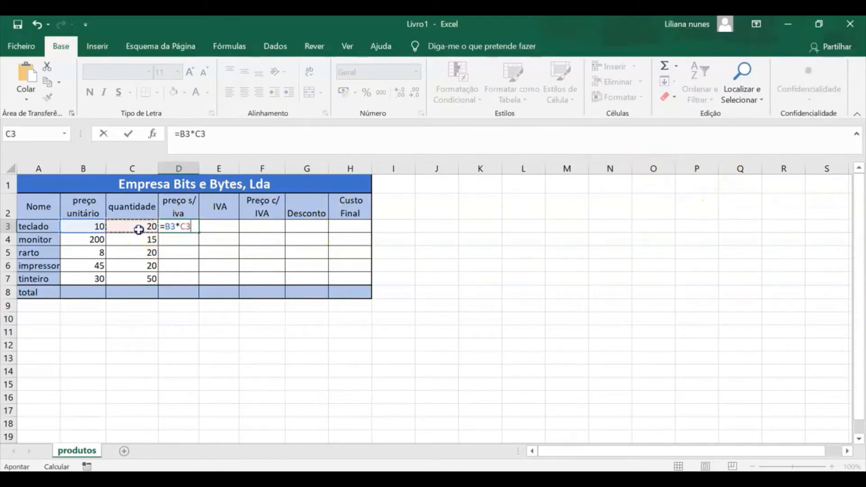
{"action": "key", "text": "Return"}
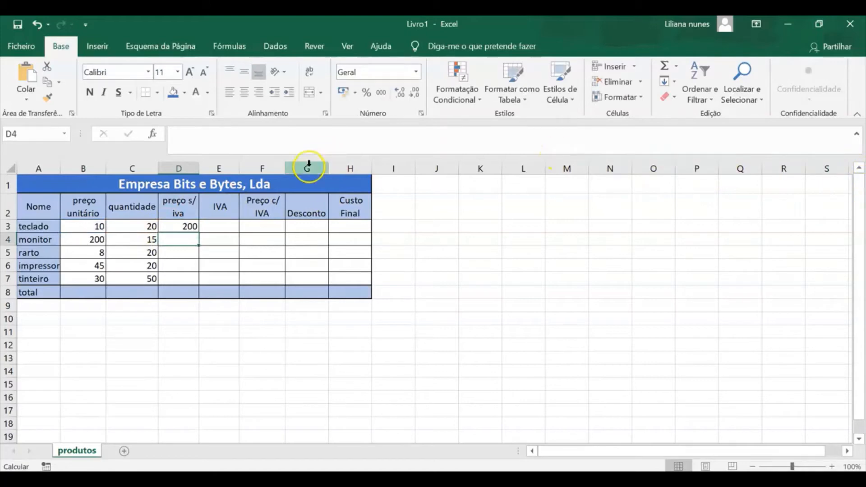
{"action": "left_click", "coordinate": [189, 227]}
{"action": "left_click_drag", "start_coordinate": [198, 232], "coordinate": [200, 281]}
Calculate the IVA in E3 with =D3*23% and fill the formula down to E7.
{"action": "left_click", "coordinate": [216, 224]}
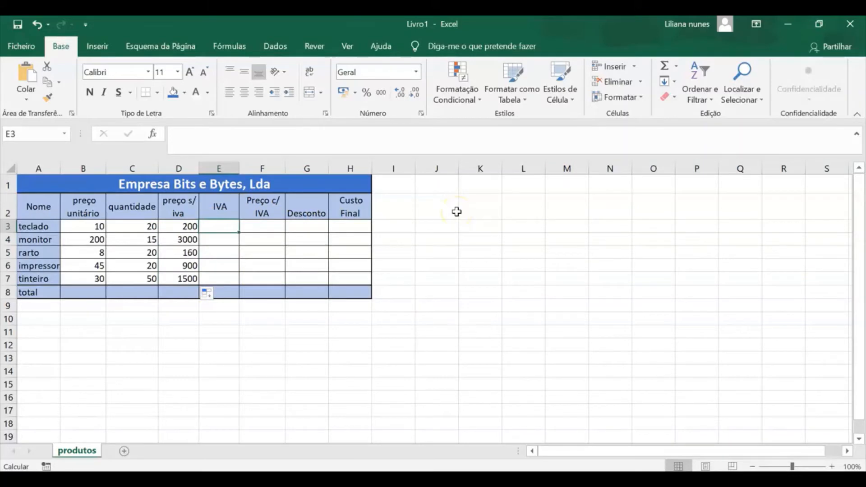
{"action": "type", "text": "?"}
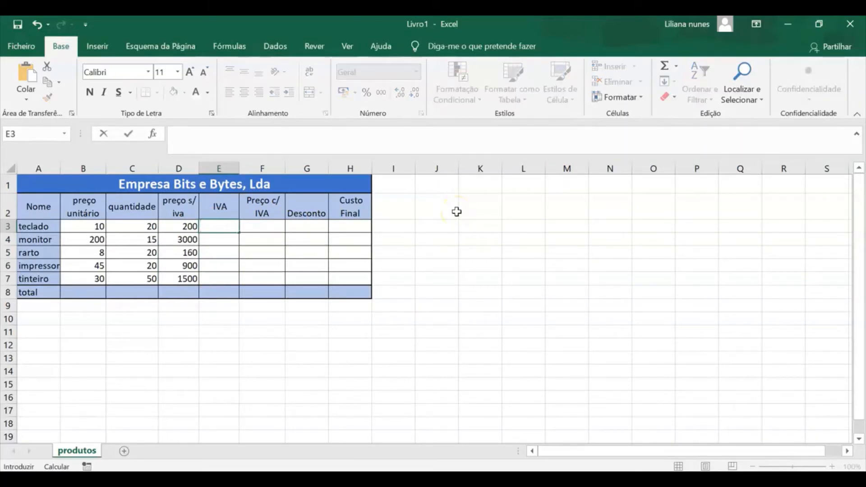
{"action": "type", "text": "="}
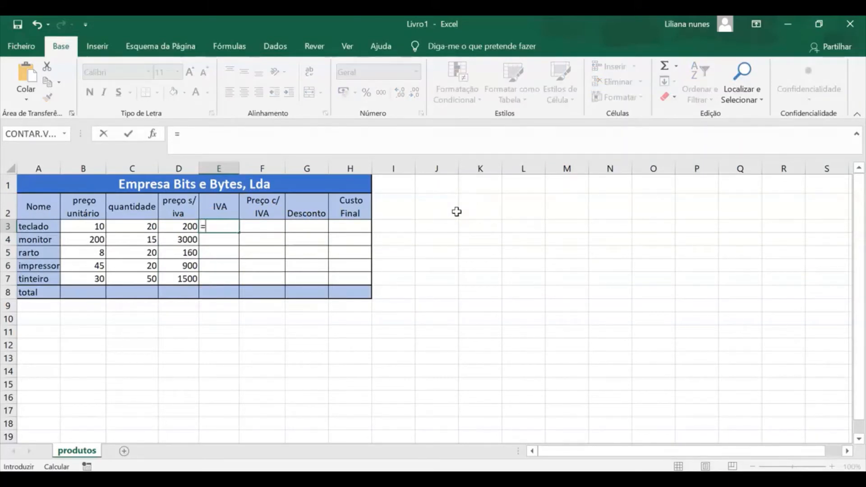
{"action": "left_click", "coordinate": [183, 226]}
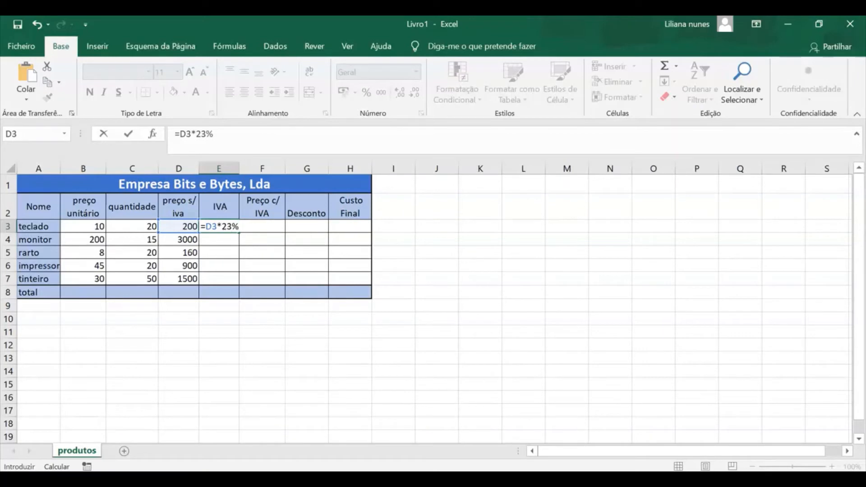
{"action": "key", "text": "Return"}
{"action": "left_click", "coordinate": [226, 226]}
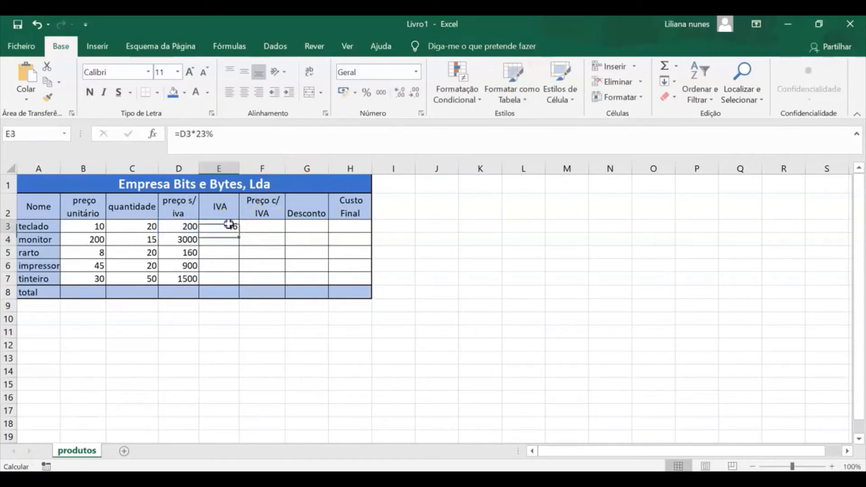
{"action": "left_click_drag", "start_coordinate": [239, 232], "coordinate": [235, 285]}
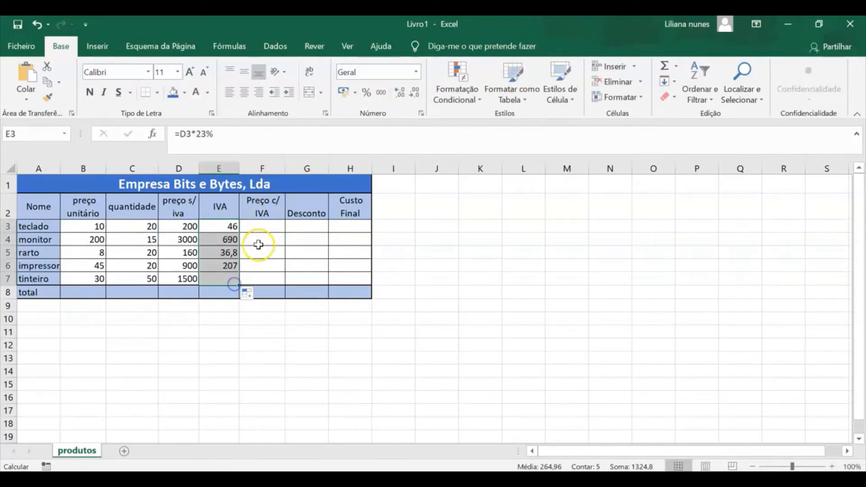
Calculate the price with IVA in F3 with =D3+E3 and fill the formula down to F7.
{"action": "left_click", "coordinate": [267, 229]}
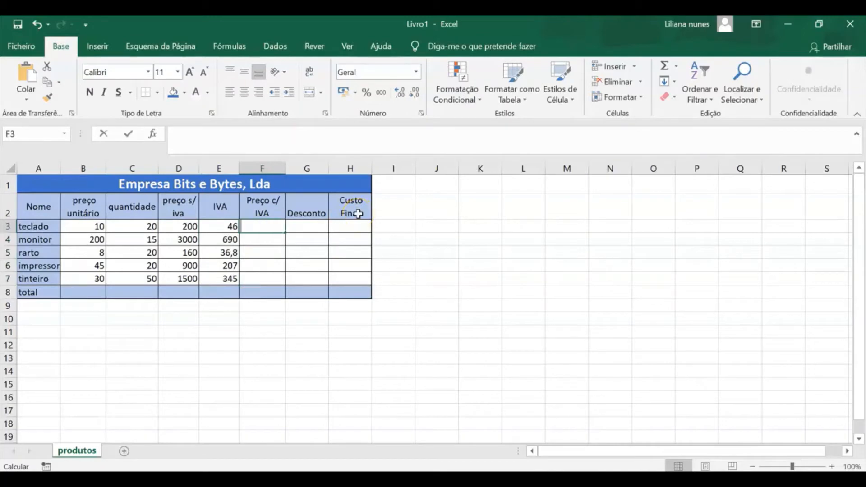
{"action": "type", "text": "="}
{"action": "left_click", "coordinate": [186, 227]}
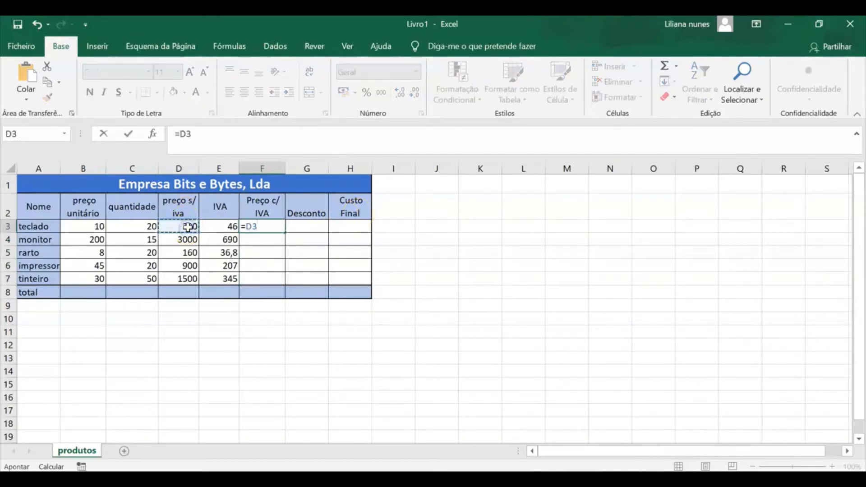
{"action": "type", "text": "+"}
{"action": "left_click", "coordinate": [211, 224]}
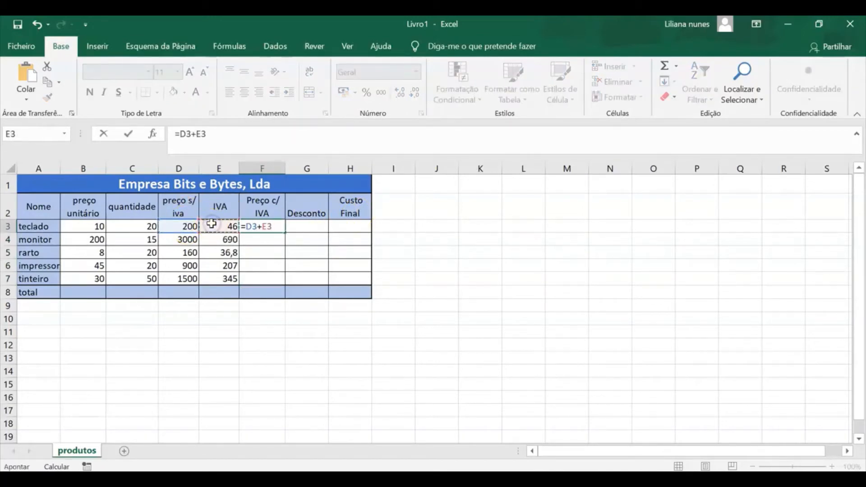
{"action": "key", "text": "Return"}
{"action": "left_click", "coordinate": [277, 226]}
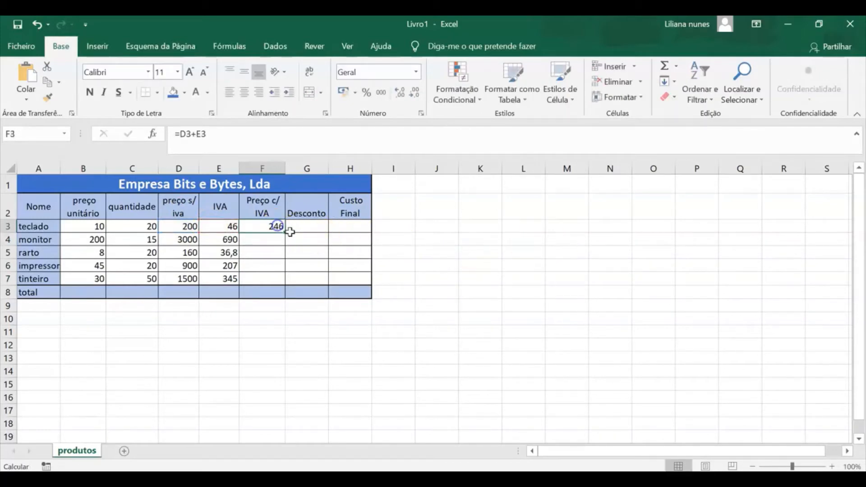
{"action": "left_click_drag", "start_coordinate": [285, 232], "coordinate": [283, 283]}
Calculate the discount in G3 with =D3*5% and fill the formula down to G7.
{"action": "left_click", "coordinate": [306, 226]}
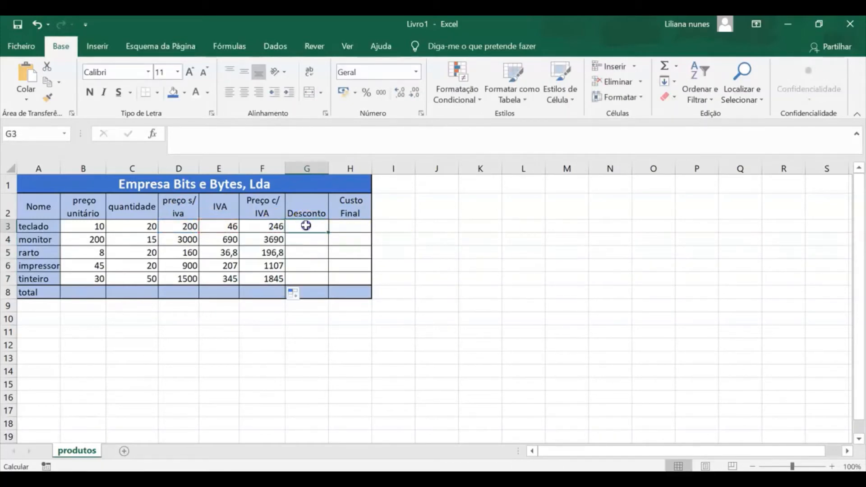
{"action": "type", "text": "="}
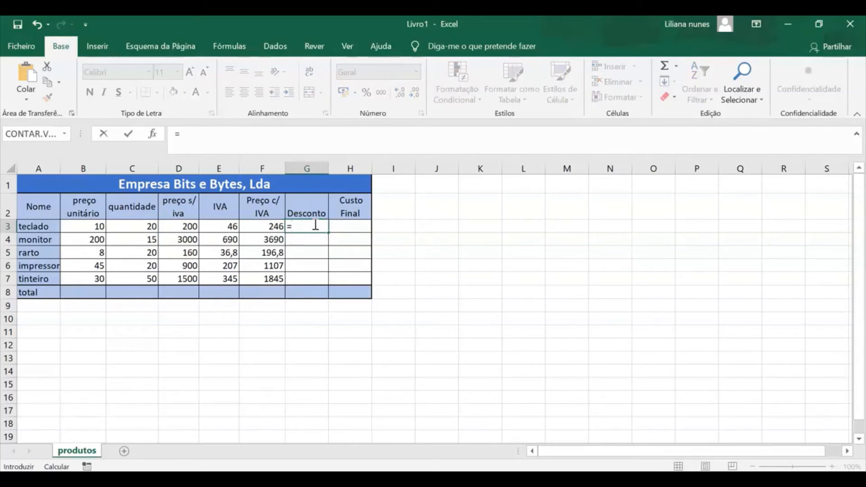
{"action": "left_click", "coordinate": [170, 224]}
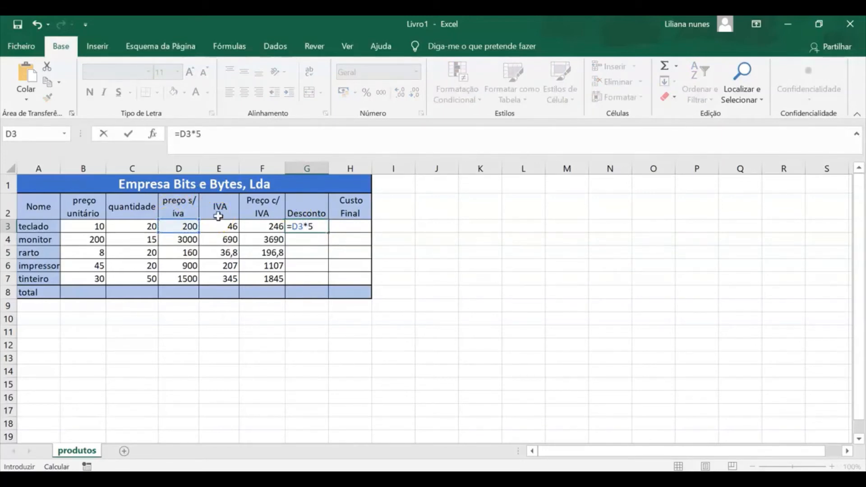
{"action": "key", "text": "Return"}
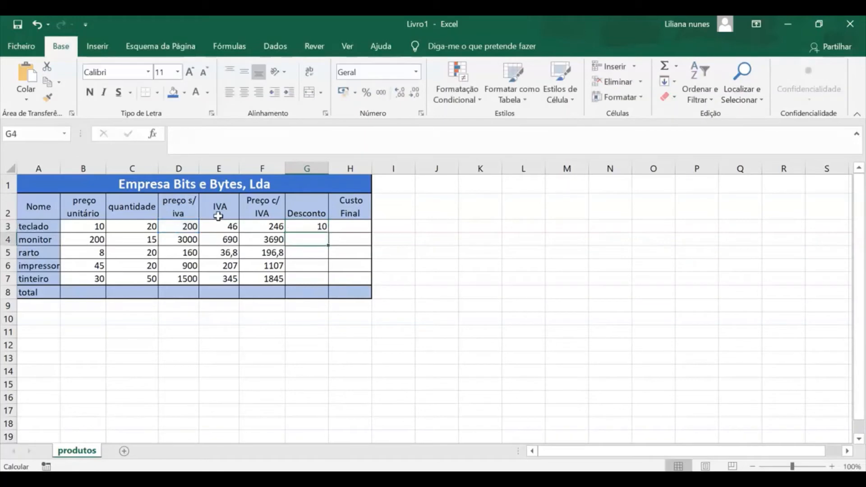
{"action": "left_click", "coordinate": [303, 227]}
{"action": "left_click_drag", "start_coordinate": [329, 234], "coordinate": [328, 283]}
Calculate the final cost in H3 with =F3-G3 and fill the formula down to H7.
{"action": "left_click", "coordinate": [360, 224]}
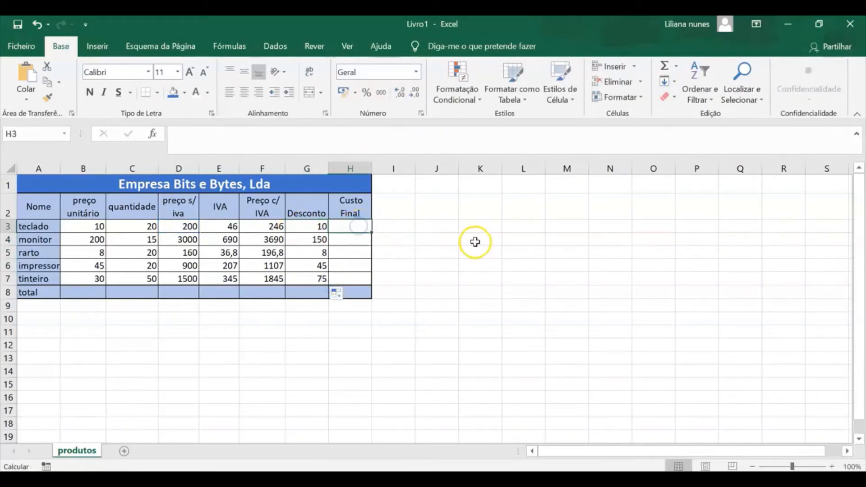
{"action": "type", "text": "="}
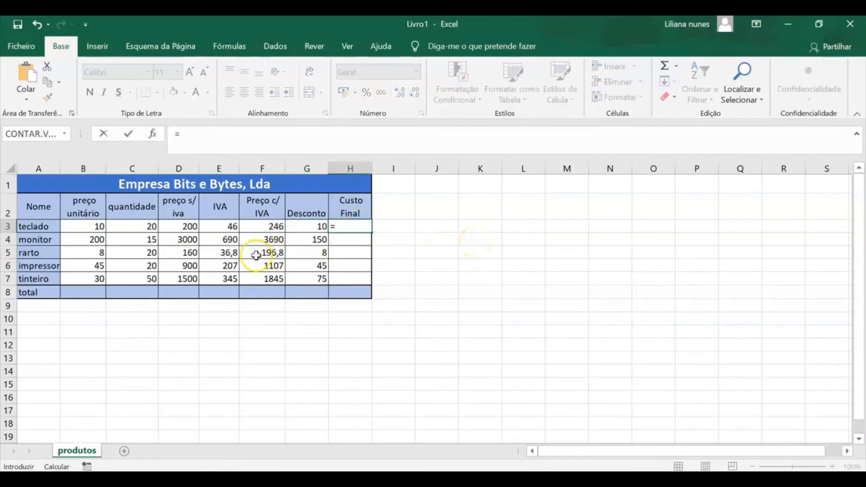
{"action": "left_click", "coordinate": [269, 228]}
{"action": "type", "text": "-"}
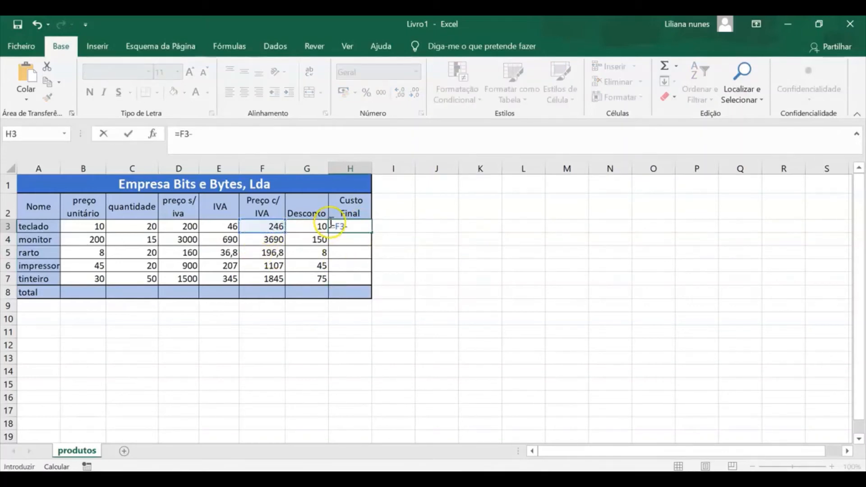
{"action": "left_click", "coordinate": [314, 227]}
{"action": "key", "text": "Return"}
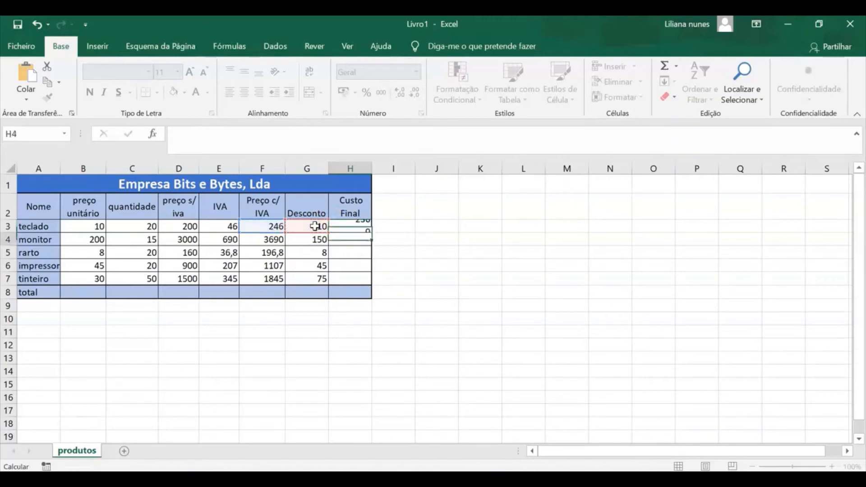
{"action": "left_click", "coordinate": [347, 226]}
{"action": "left_click_drag", "start_coordinate": [371, 235], "coordinate": [368, 282]}
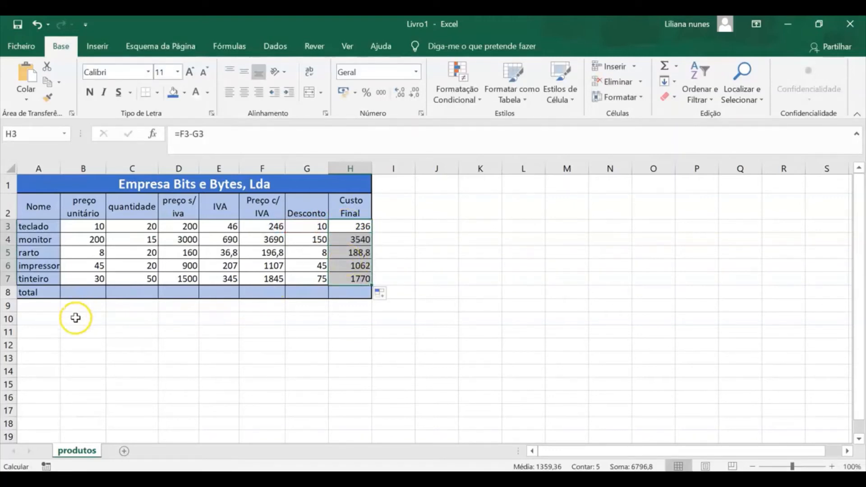
Calculate the unit price total in B8 with =SOMA(B3:B7) and fill the formula across to H8.
{"action": "left_click", "coordinate": [85, 295]}
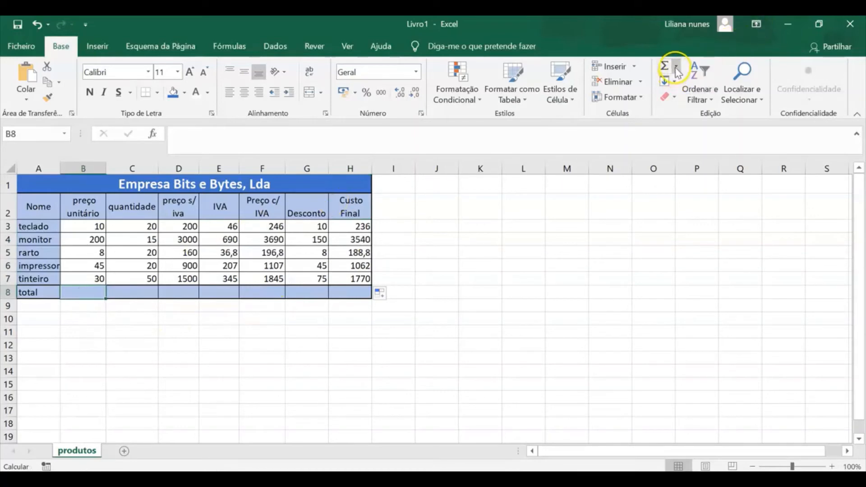
{"action": "left_click", "coordinate": [665, 67]}
{"action": "key", "text": "Return"}
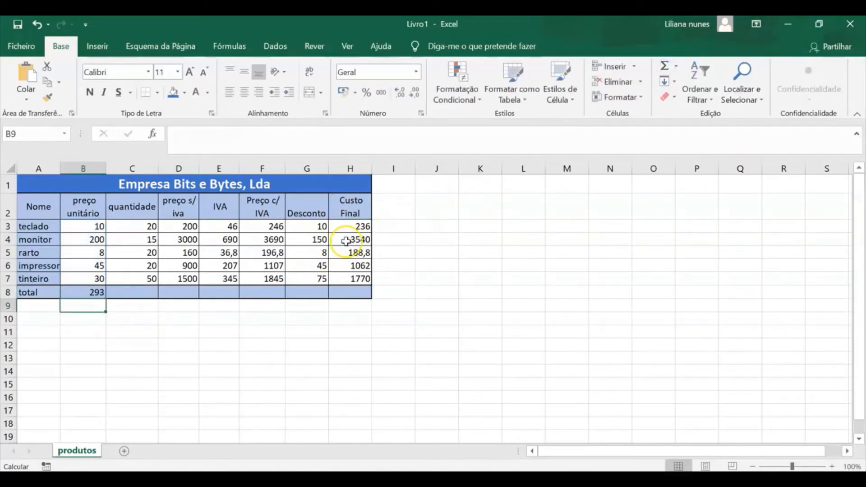
{"action": "left_click", "coordinate": [88, 292]}
{"action": "left_click_drag", "start_coordinate": [106, 297], "coordinate": [364, 293]}
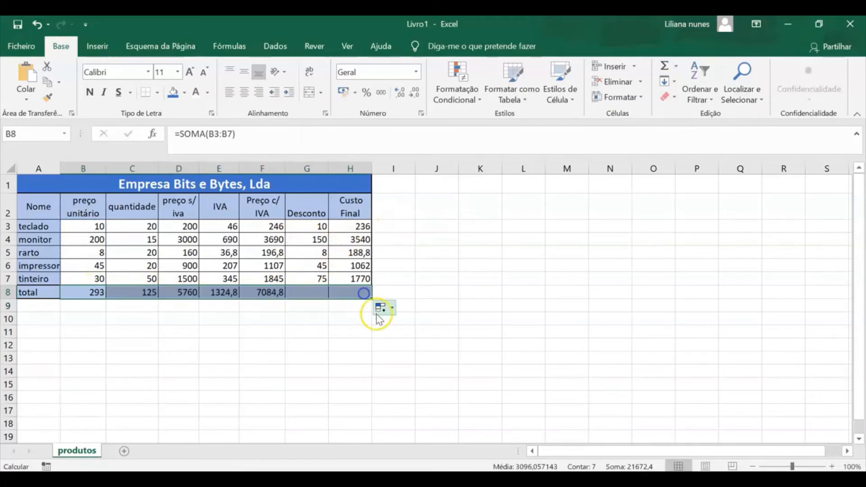
{"action": "left_click", "coordinate": [307, 344]}
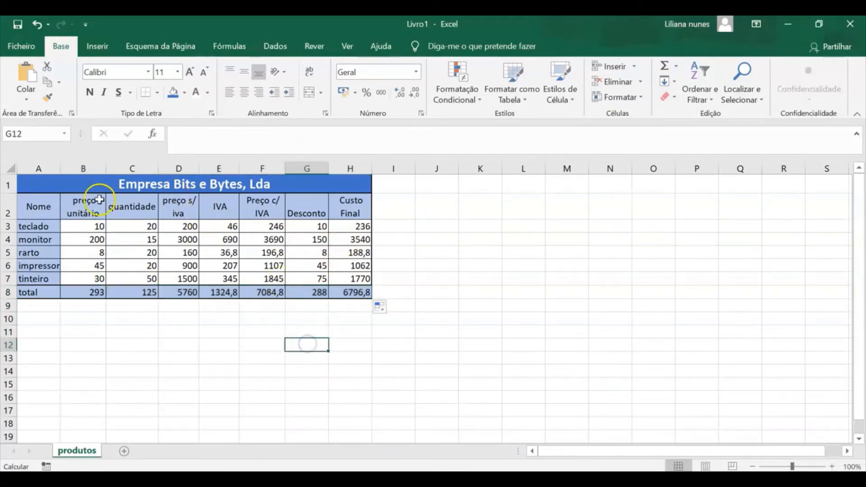
Apply the euro accounting format to the monetary values in B3:B8 and D3:H8.
{"action": "left_click", "coordinate": [80, 226]}
{"action": "left_click_drag", "start_coordinate": [79, 226], "coordinate": [96, 291]}
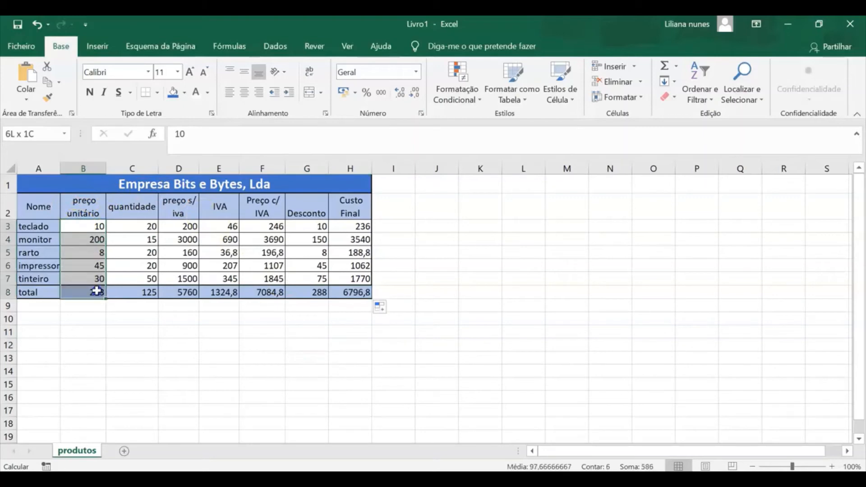
{"action": "left_click_drag", "start_coordinate": [181, 227], "coordinate": [343, 292]}
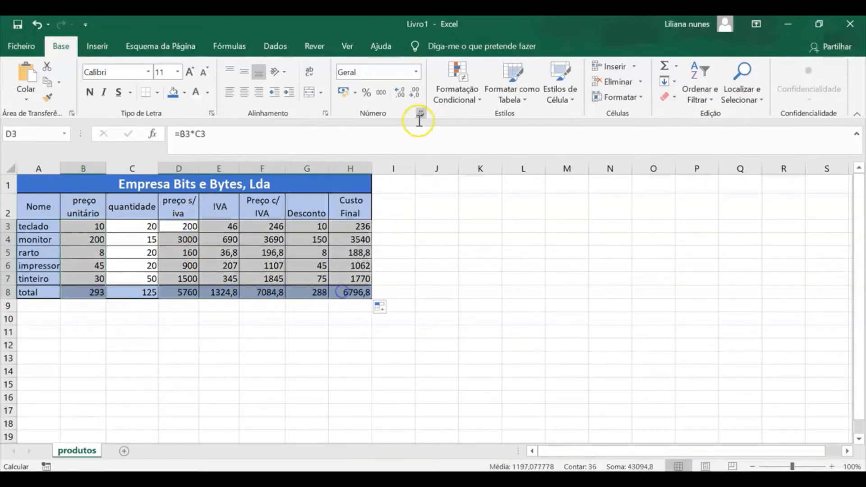
{"action": "left_click", "coordinate": [356, 92]}
{"action": "left_click", "coordinate": [373, 111]}
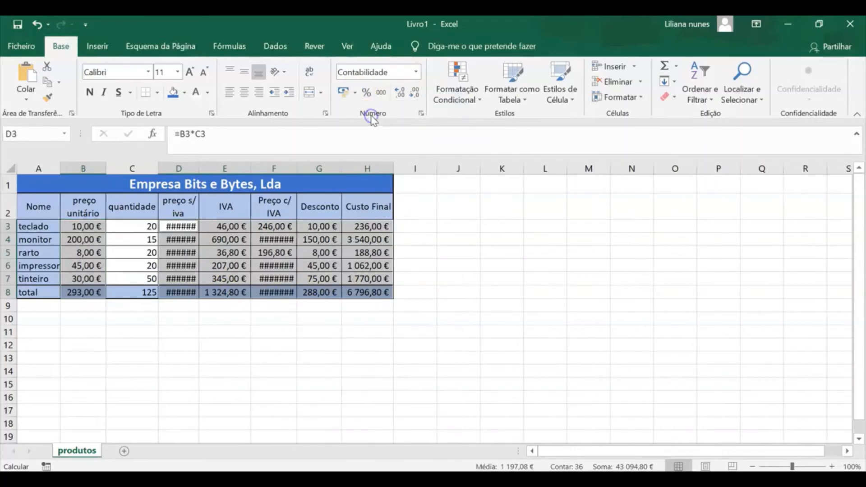
Widen columns D and F so that their euro amounts fit.
{"action": "left_click", "coordinate": [413, 230]}
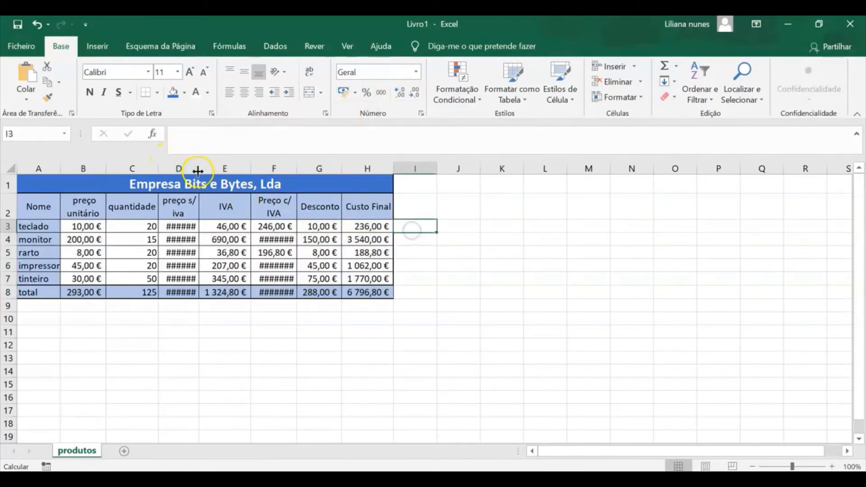
{"action": "left_click_drag", "start_coordinate": [198, 171], "coordinate": [212, 168]}
{"action": "left_click_drag", "start_coordinate": [310, 168], "coordinate": [316, 168]}
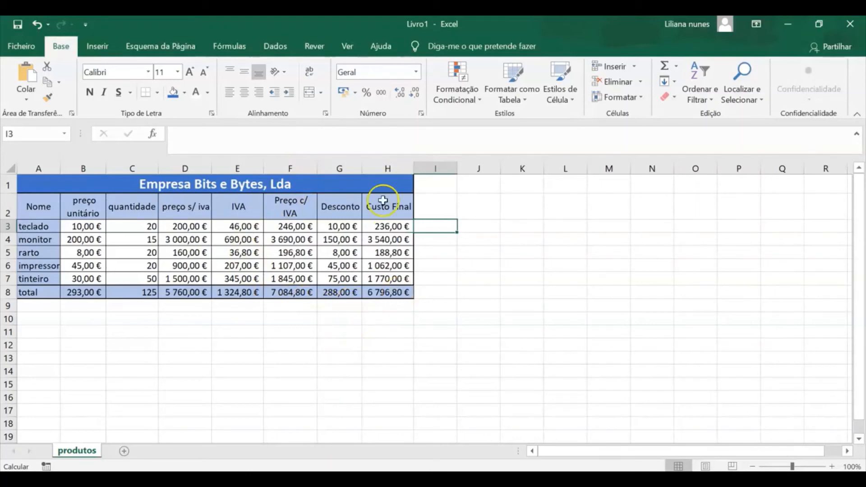
Enter the labels média, máximo, minimo and nº de produtos in G10 to G13 and right-align the one in G13.
{"action": "left_click", "coordinate": [334, 321]}
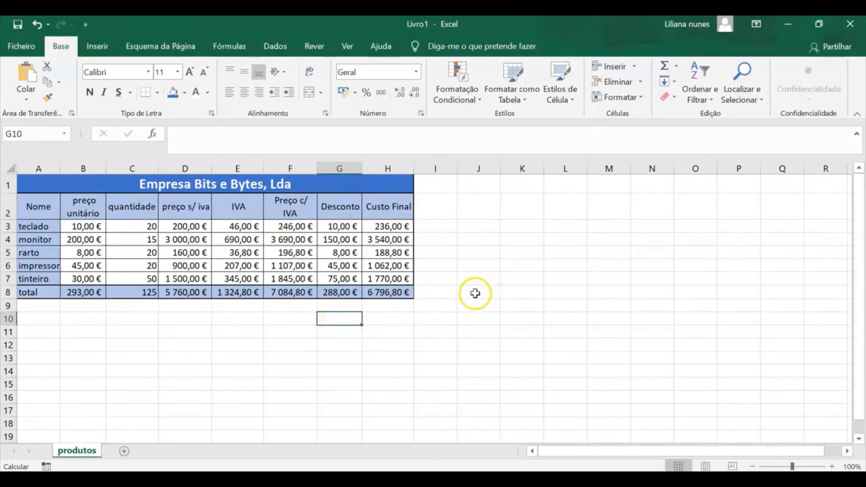
{"action": "type", "text": "média"}
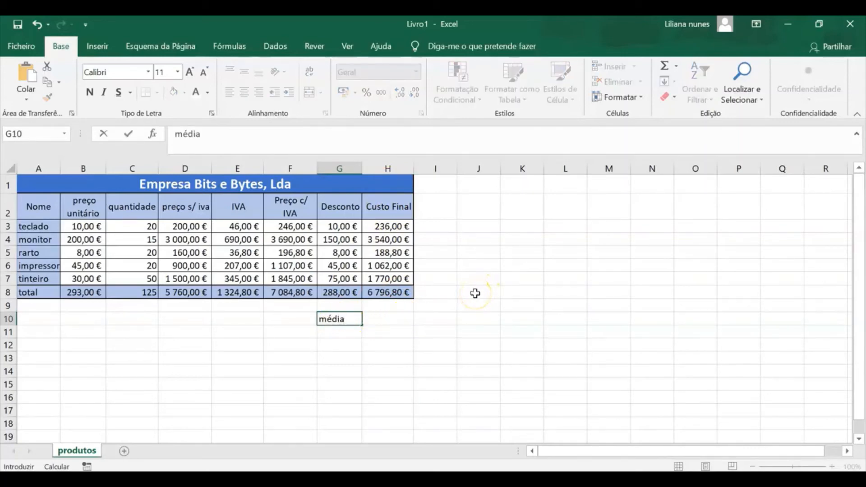
{"action": "key", "text": "Return"}
{"action": "type", "text": "máximo"}
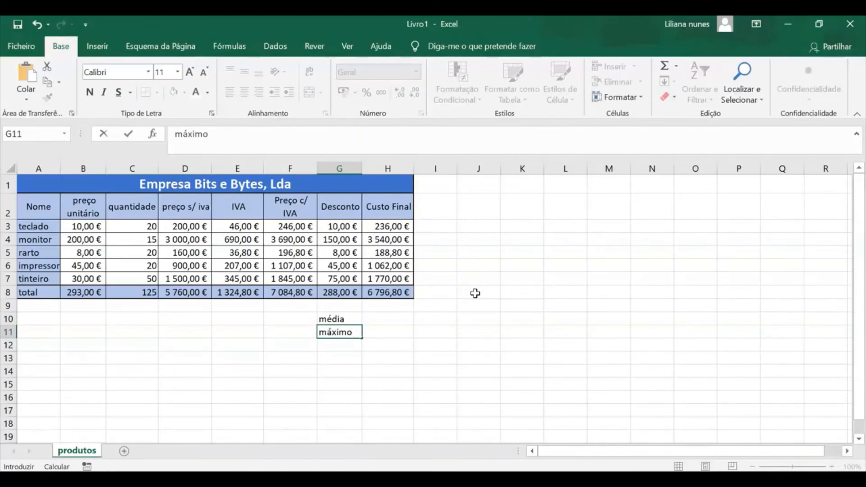
{"action": "key", "text": "Return"}
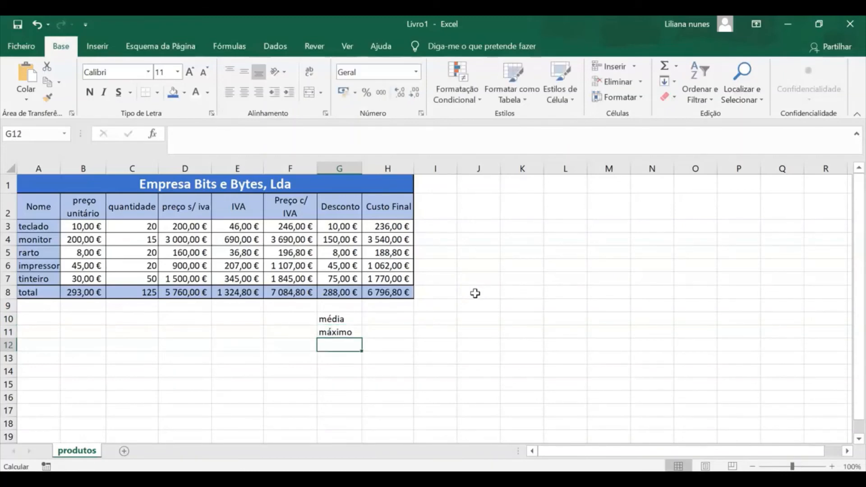
{"action": "type", "text": "minimo"}
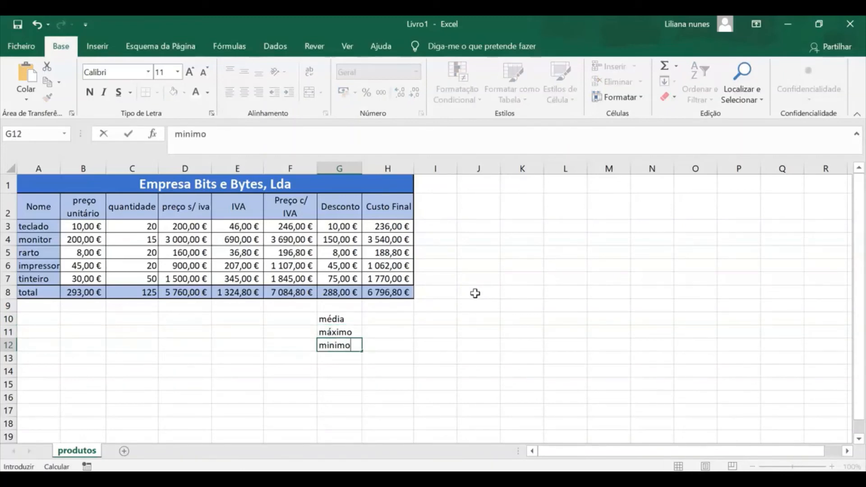
{"action": "key", "text": "Return"}
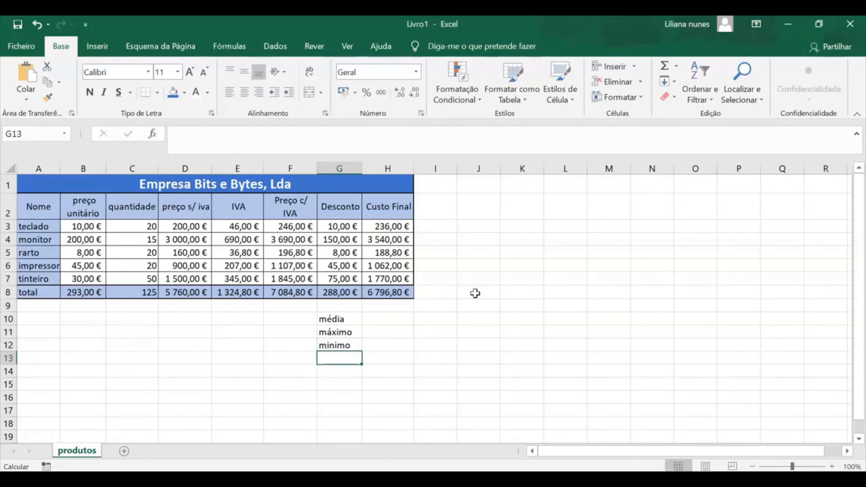
{"action": "type", "text": "nº de pro"}
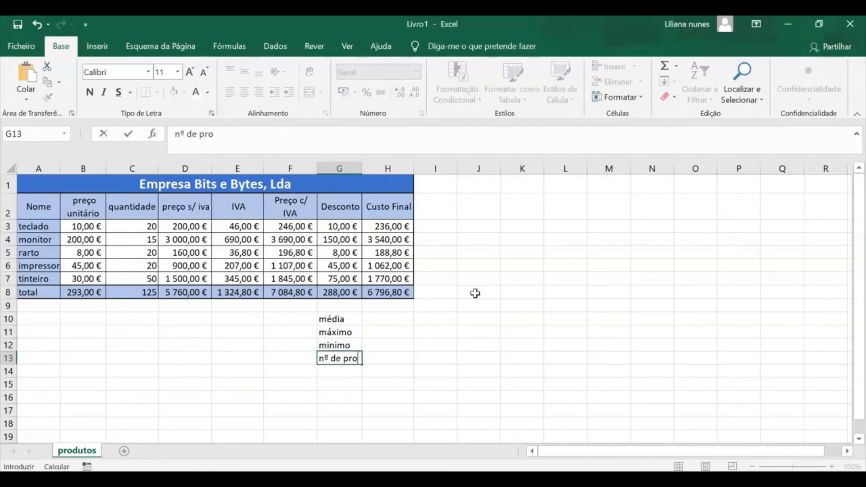
{"action": "type", "text": "dutos"}
{"action": "key", "text": "Return"}
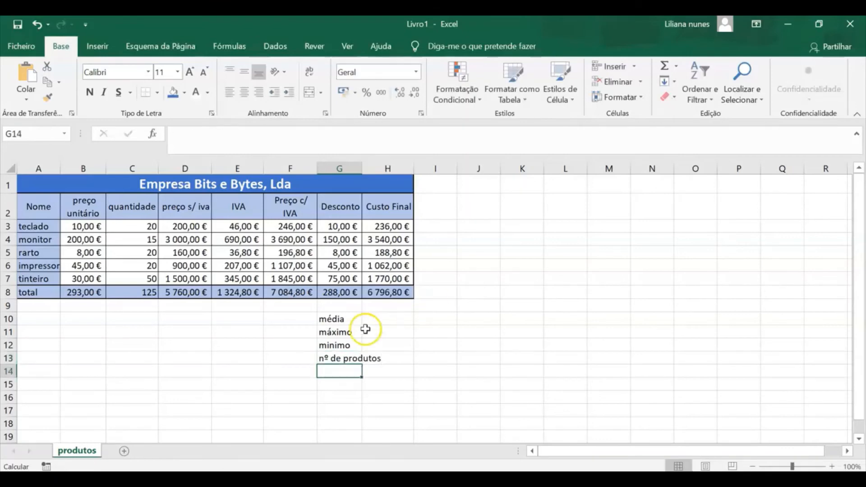
{"action": "left_click", "coordinate": [339, 360]}
{"action": "left_click", "coordinate": [259, 92]}
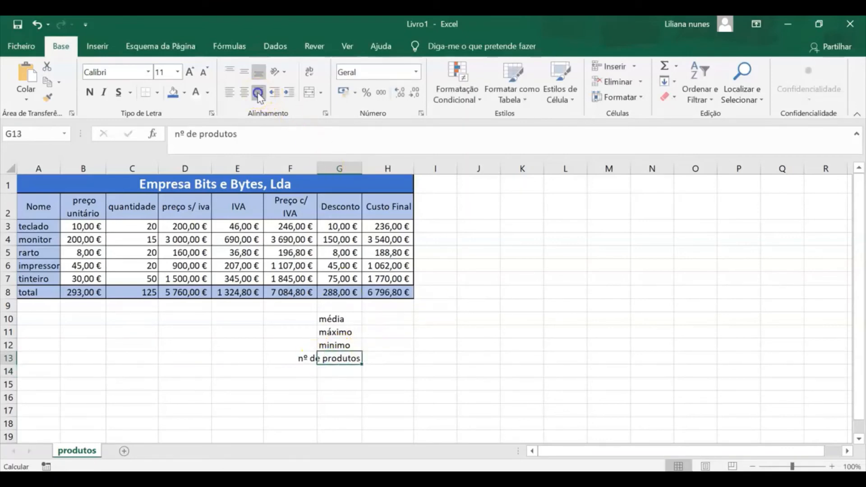
Calculate the average final cost in H10 with =MÉDIA(H3:H7).
{"action": "left_click", "coordinate": [391, 320]}
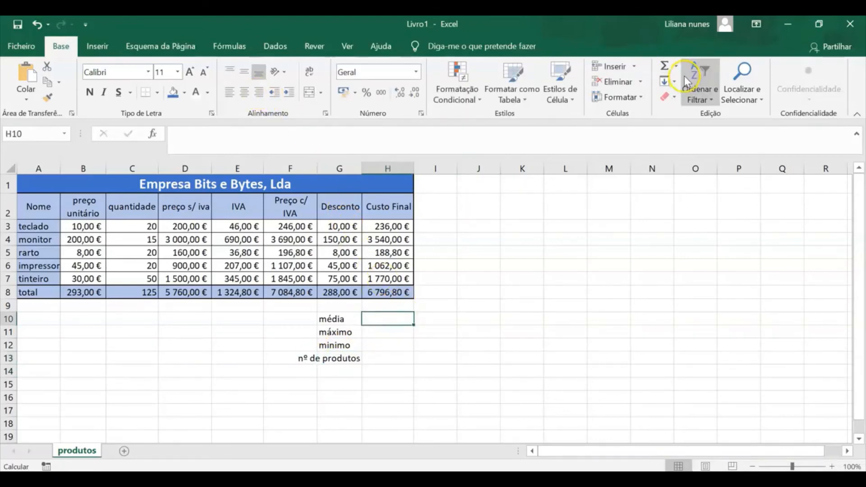
{"action": "left_click", "coordinate": [675, 66]}
{"action": "left_click", "coordinate": [679, 100]}
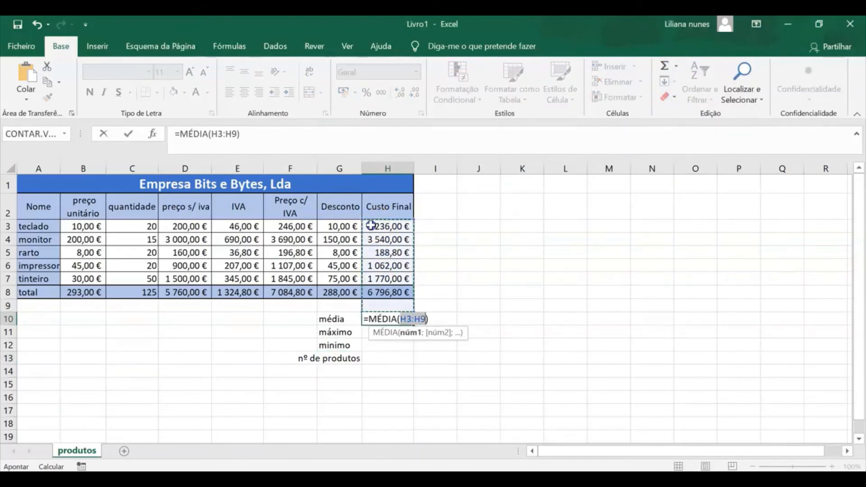
{"action": "left_click_drag", "start_coordinate": [385, 278], "coordinate": [383, 229]}
{"action": "key", "text": "Return"}
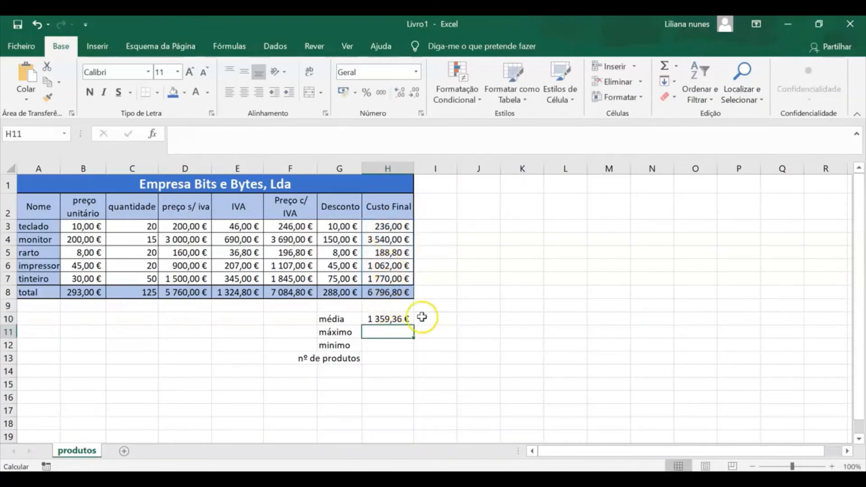
Calculate the highest final cost in H11 with =MÁXIMO(H3:H7).
{"action": "left_click", "coordinate": [678, 69]}
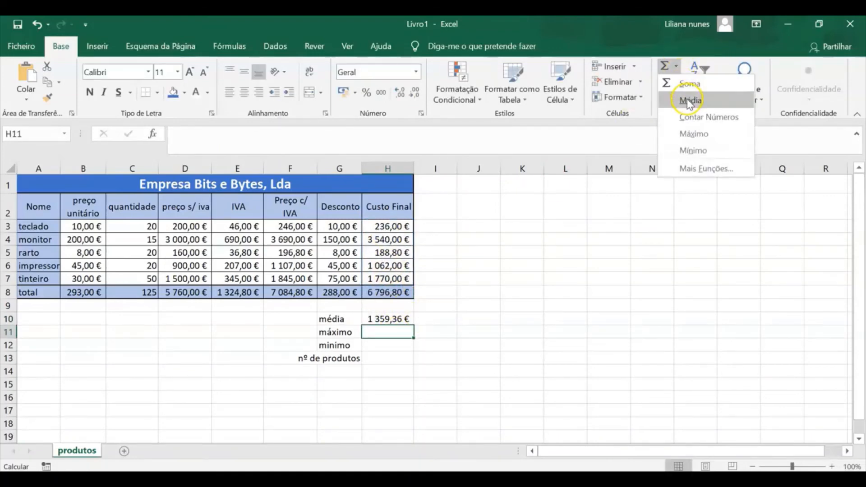
{"action": "left_click", "coordinate": [693, 134]}
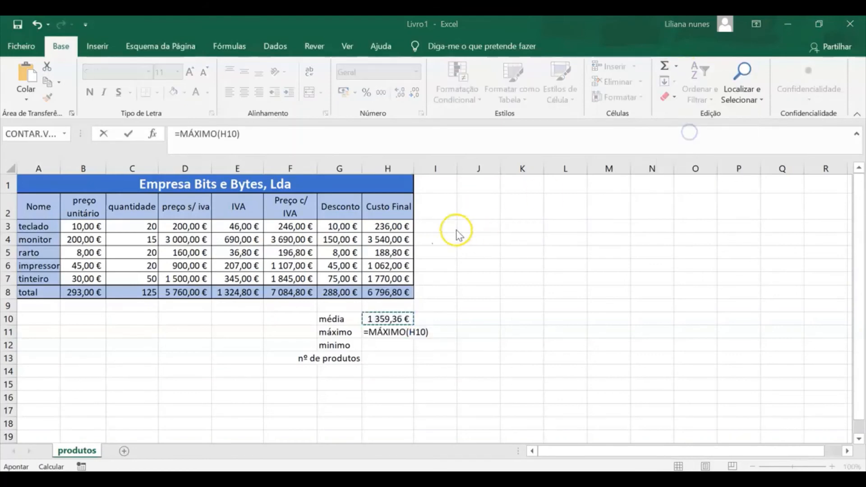
{"action": "left_click_drag", "start_coordinate": [385, 226], "coordinate": [396, 276]}
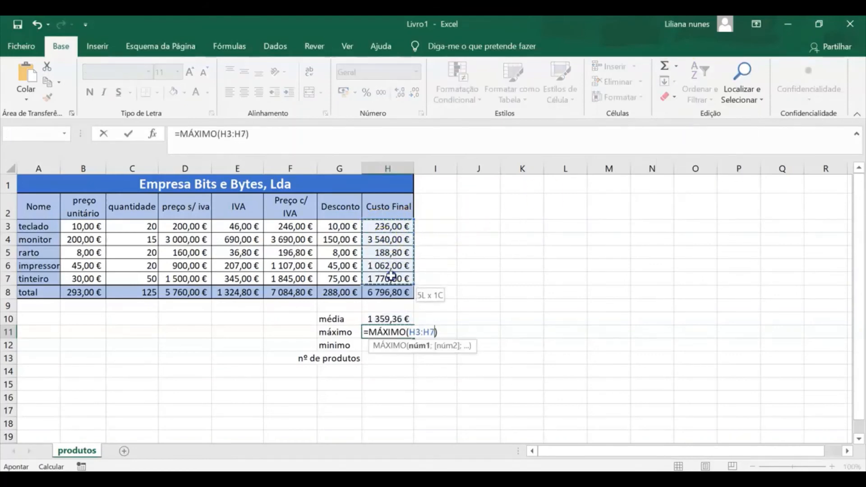
{"action": "key", "text": "Return"}
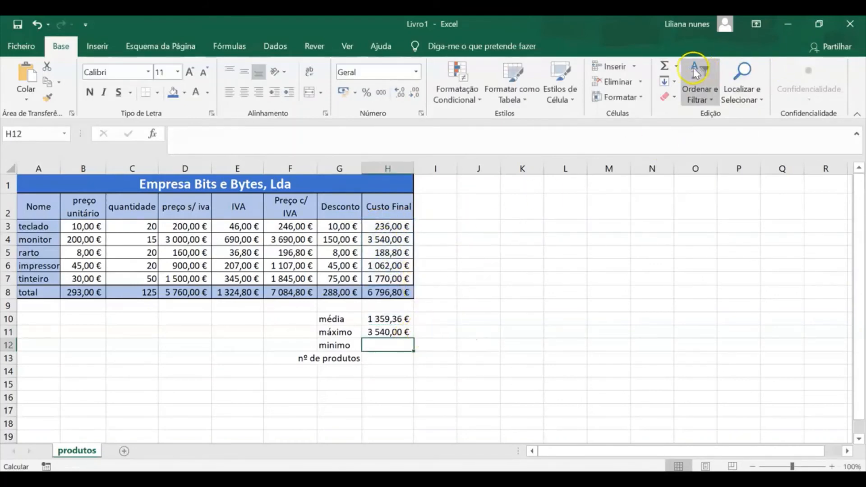
Calculate the lowest final cost in H12 with =MÍNIMO(H3:H7).
{"action": "left_click", "coordinate": [677, 69]}
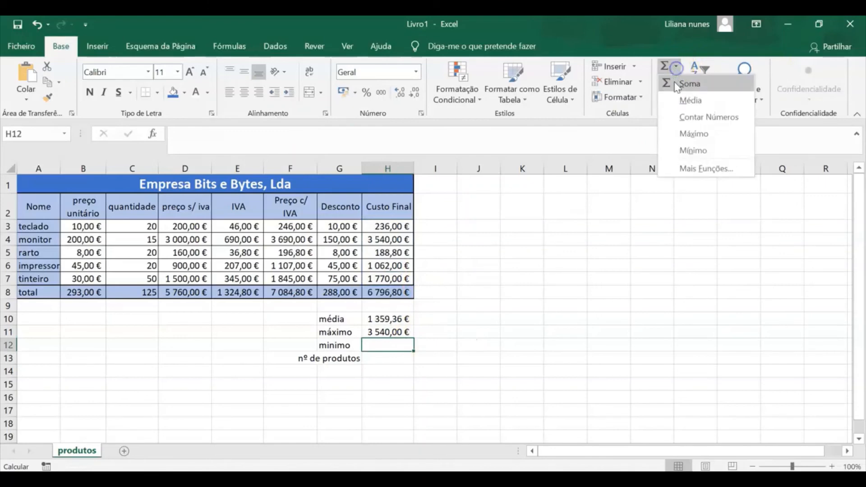
{"action": "left_click", "coordinate": [693, 149]}
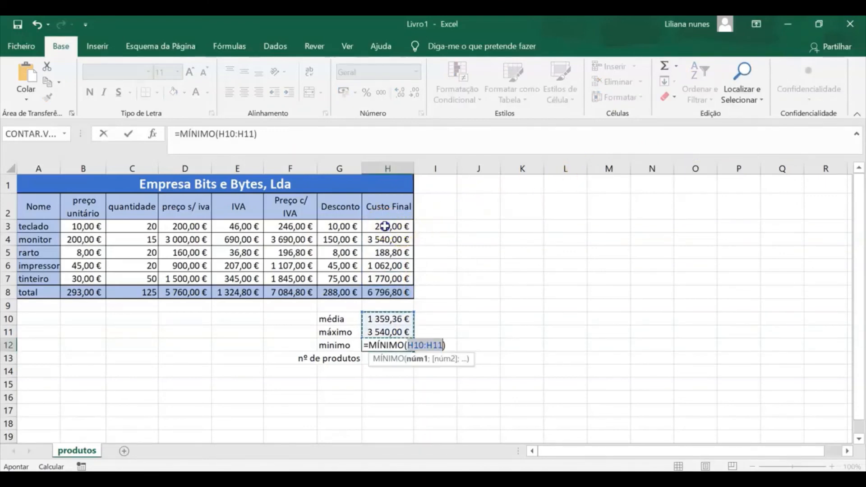
{"action": "left_click_drag", "start_coordinate": [388, 227], "coordinate": [387, 279]}
{"action": "key", "text": "Return"}
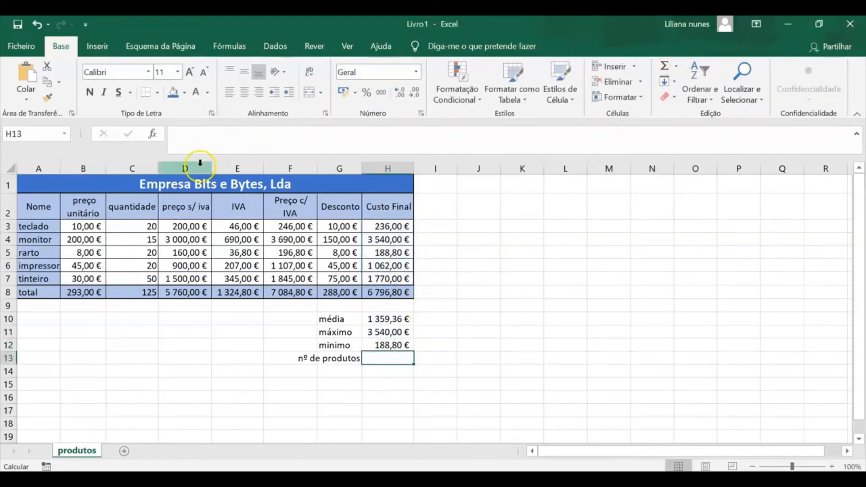
Count the products in H13 by inserting the CONTAR.VAL function over the product names in A3:A7.
{"action": "left_click", "coordinate": [160, 135]}
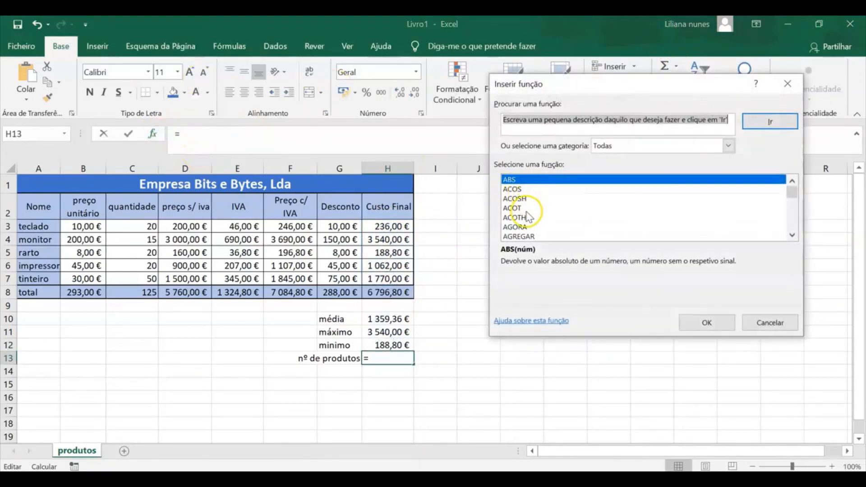
{"action": "type", "text": "c"}
{"action": "left_click", "coordinate": [515, 206]}
{"action": "key", "text": "c"}
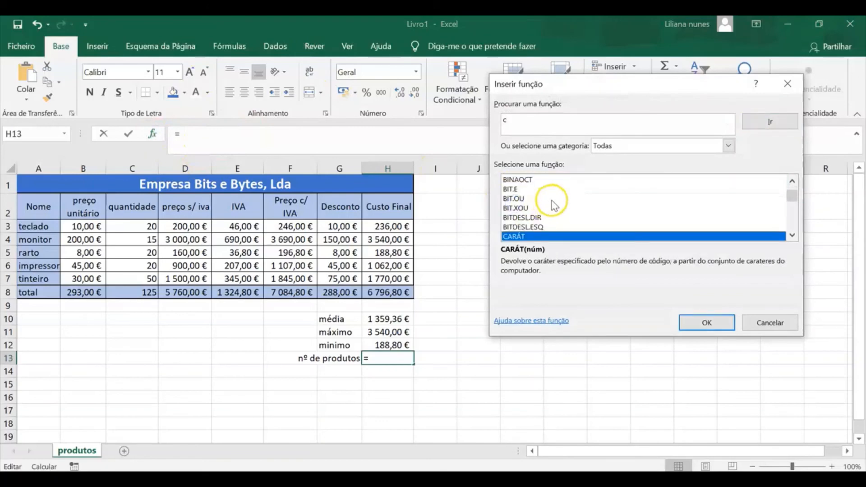
{"action": "scroll", "coordinate": [555, 198], "scroll_direction": "down", "scroll_amount": 3}
{"action": "scroll", "coordinate": [558, 203], "scroll_direction": "down", "scroll_amount": 2}
{"action": "scroll", "coordinate": [559, 205], "scroll_direction": "down", "scroll_amount": 1}
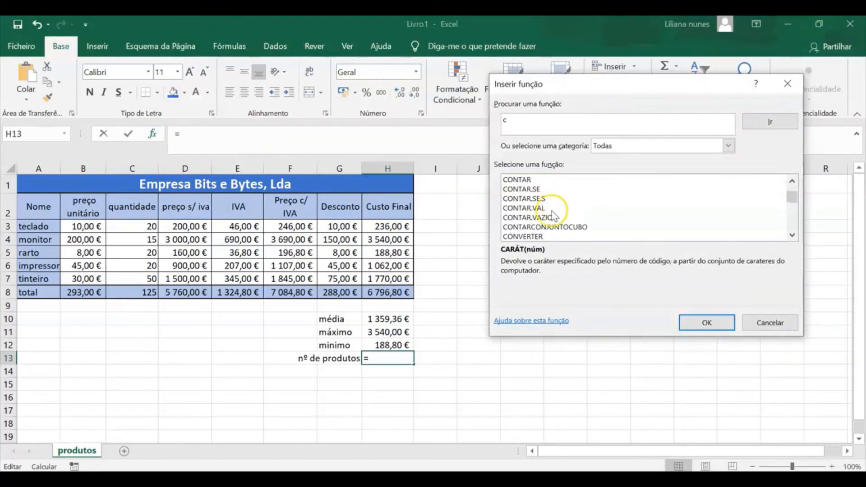
{"action": "left_click", "coordinate": [558, 208]}
{"action": "left_click", "coordinate": [692, 322]}
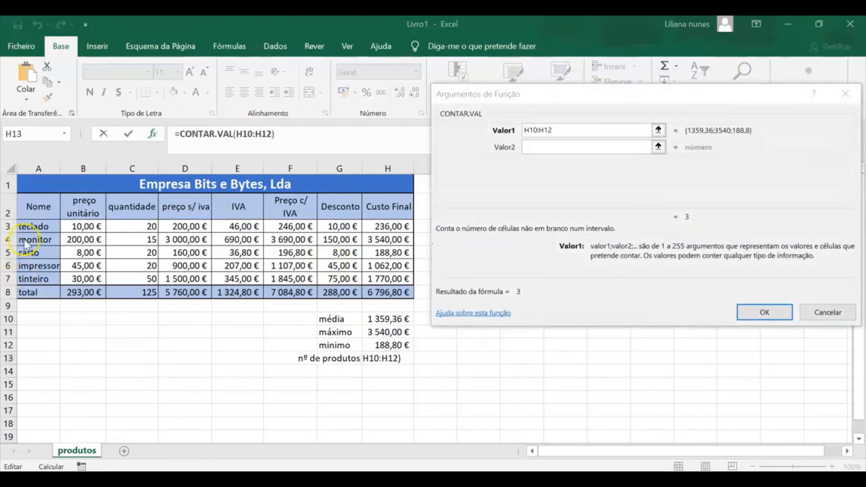
{"action": "left_click_drag", "start_coordinate": [25, 226], "coordinate": [36, 280]}
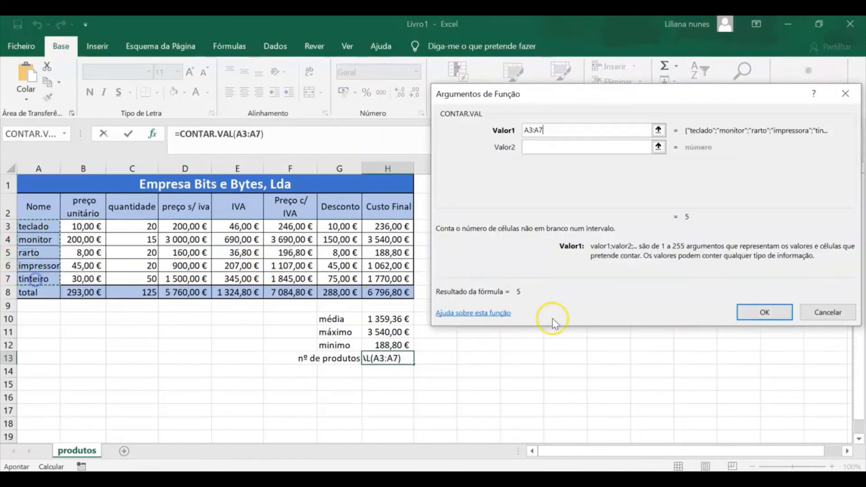
{"action": "left_click", "coordinate": [763, 310]}
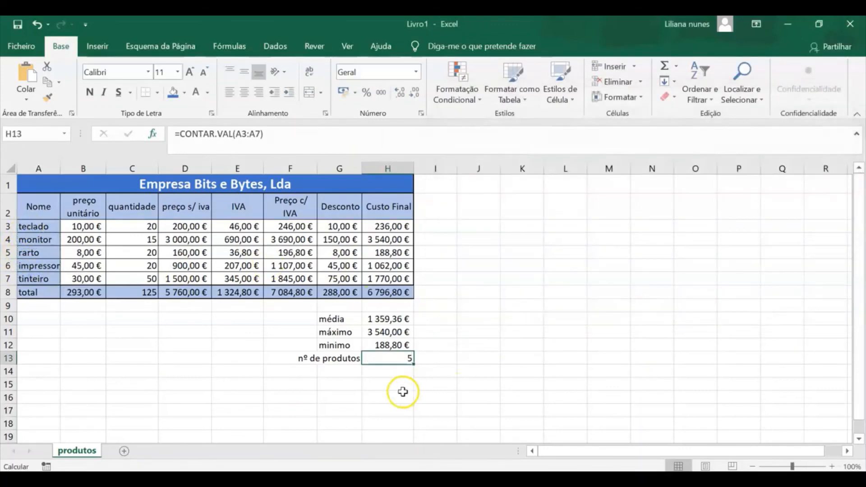
{"action": "left_click", "coordinate": [316, 381]}
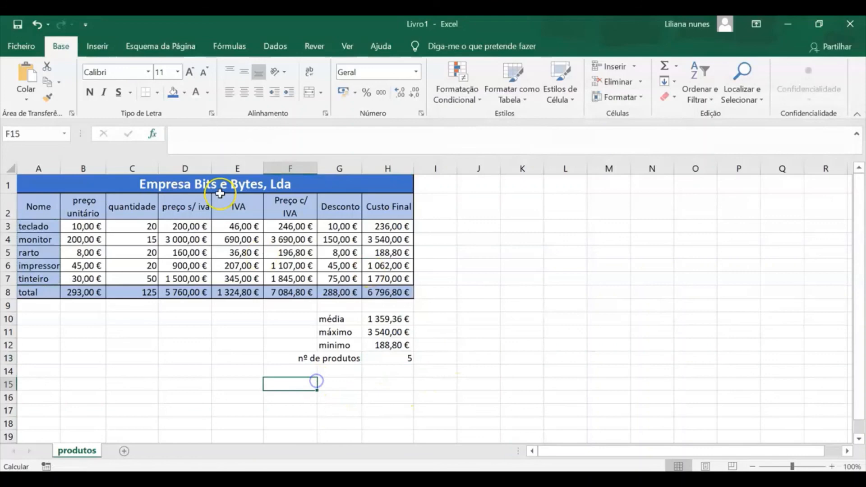
Save the workbook in the Resolução Fichas folder as "Ficha de trabalho nº3_" followed by the author's first name.
{"action": "left_click", "coordinate": [16, 45]}
{"action": "left_click", "coordinate": [66, 237]}
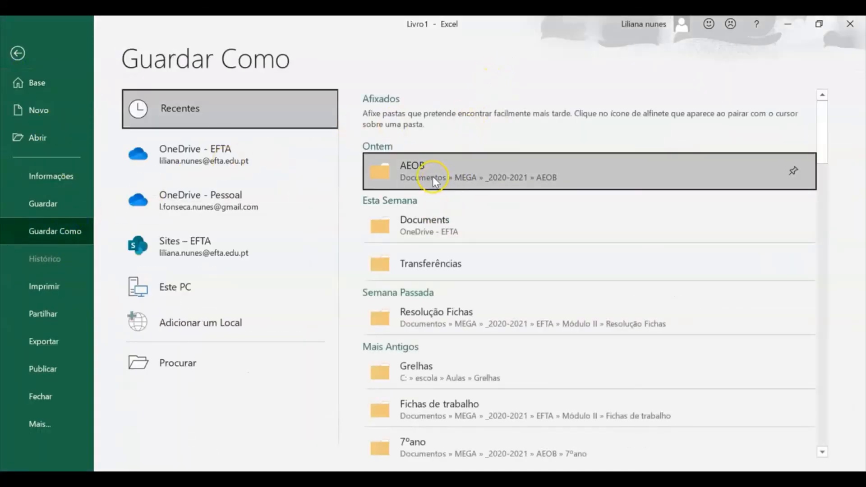
{"action": "left_click", "coordinate": [519, 329]}
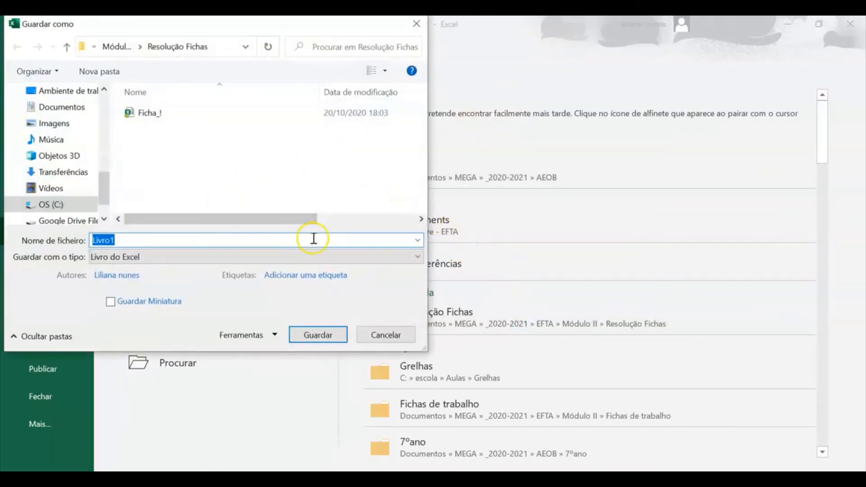
{"action": "type", "text": "Ficha"}
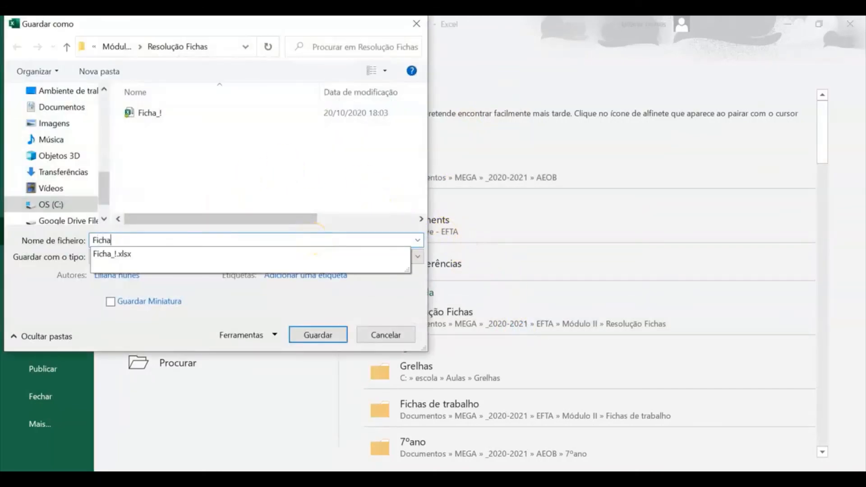
{"action": "type", "text": " de trabalho nº3_Lliana"}
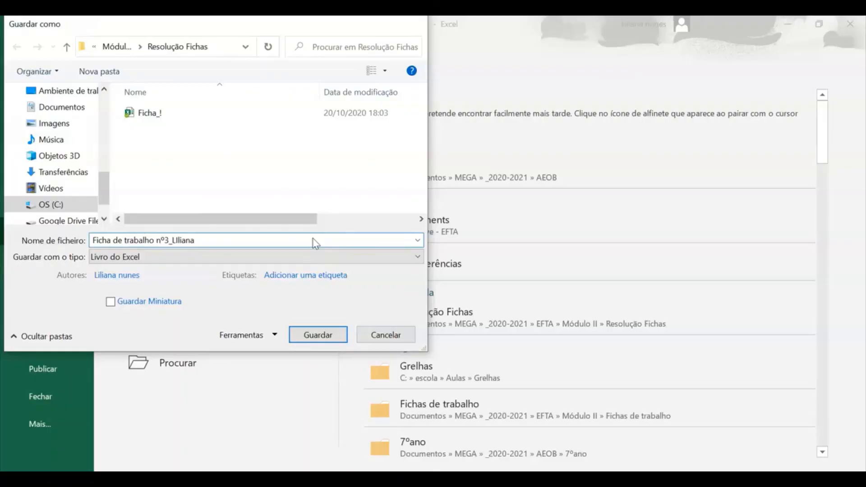
{"action": "key", "text": "Return"}
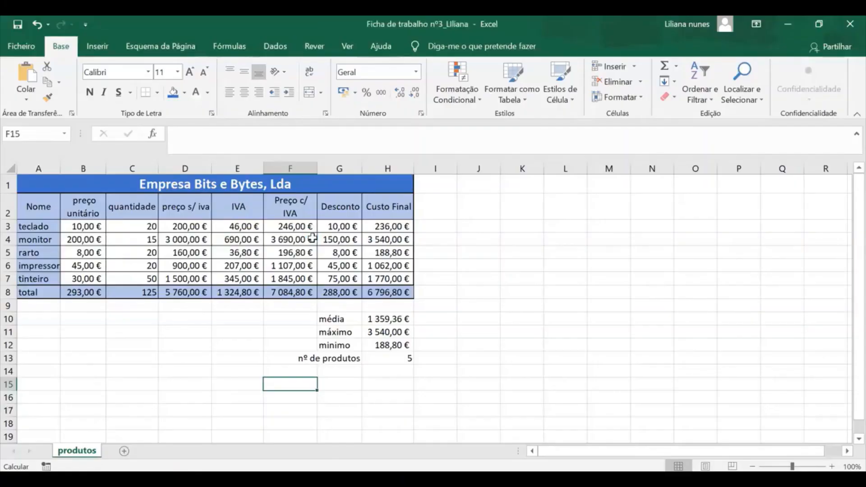